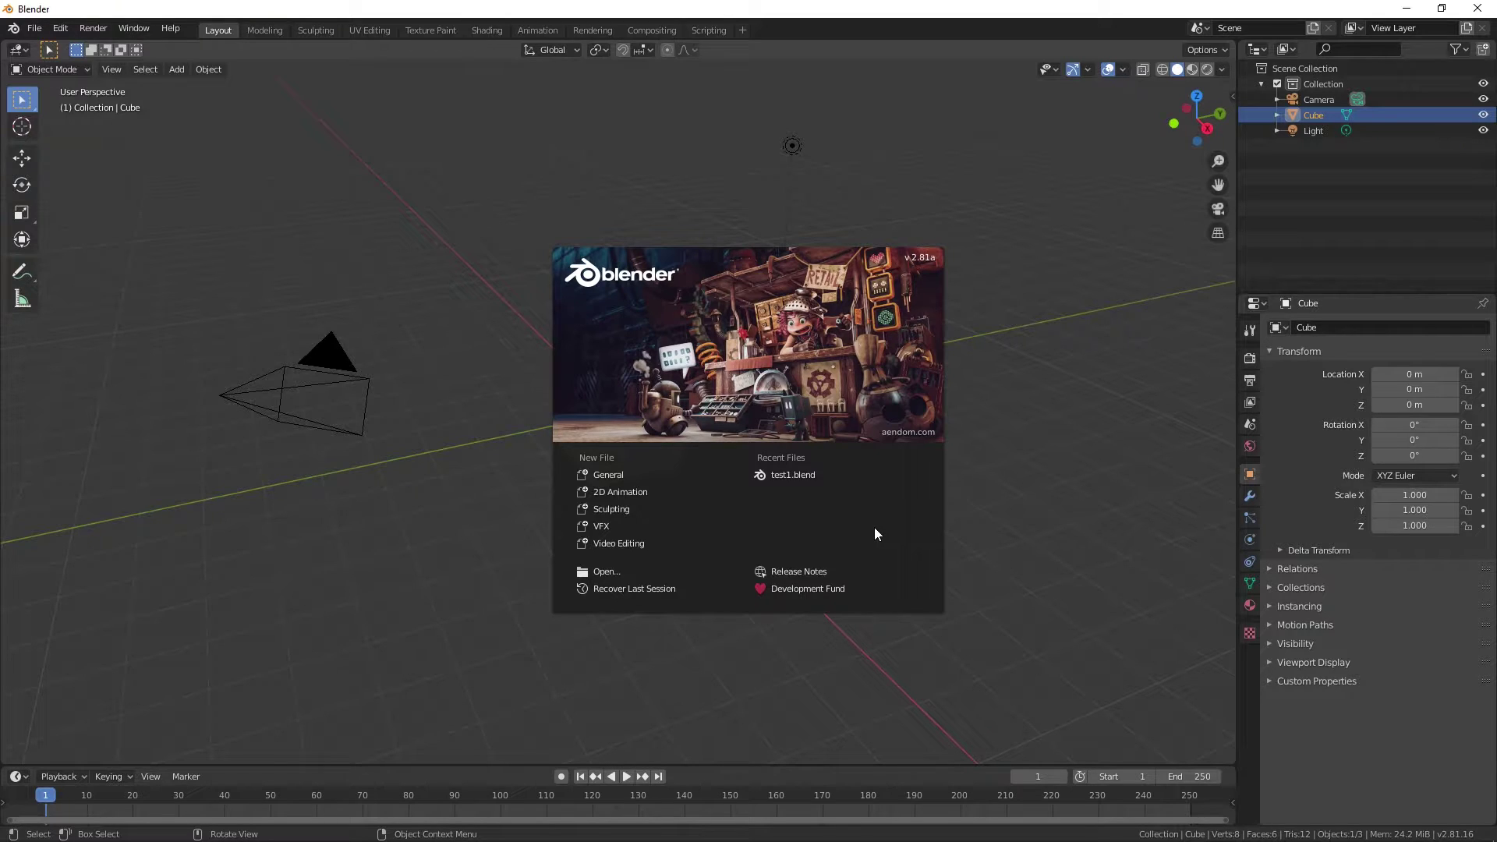
# Open a new General file from the splash screen with the default cube, camera and light
pyautogui.click(626, 475)
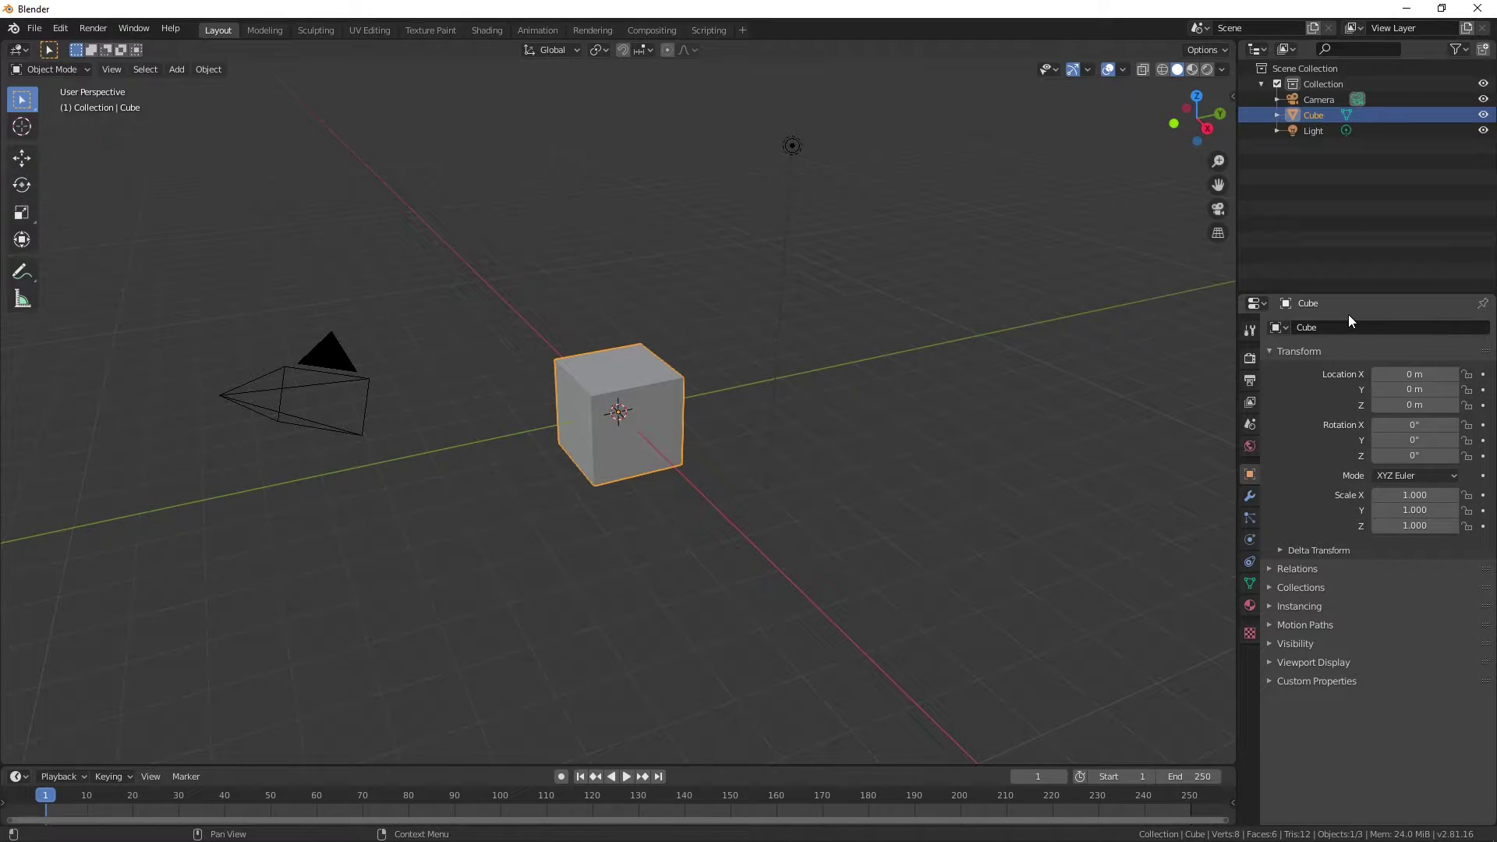
# Show Tool properties while trying Cursor, Move, Rotate and Transform tools, ending on Select Box
pyautogui.click(1252, 334)
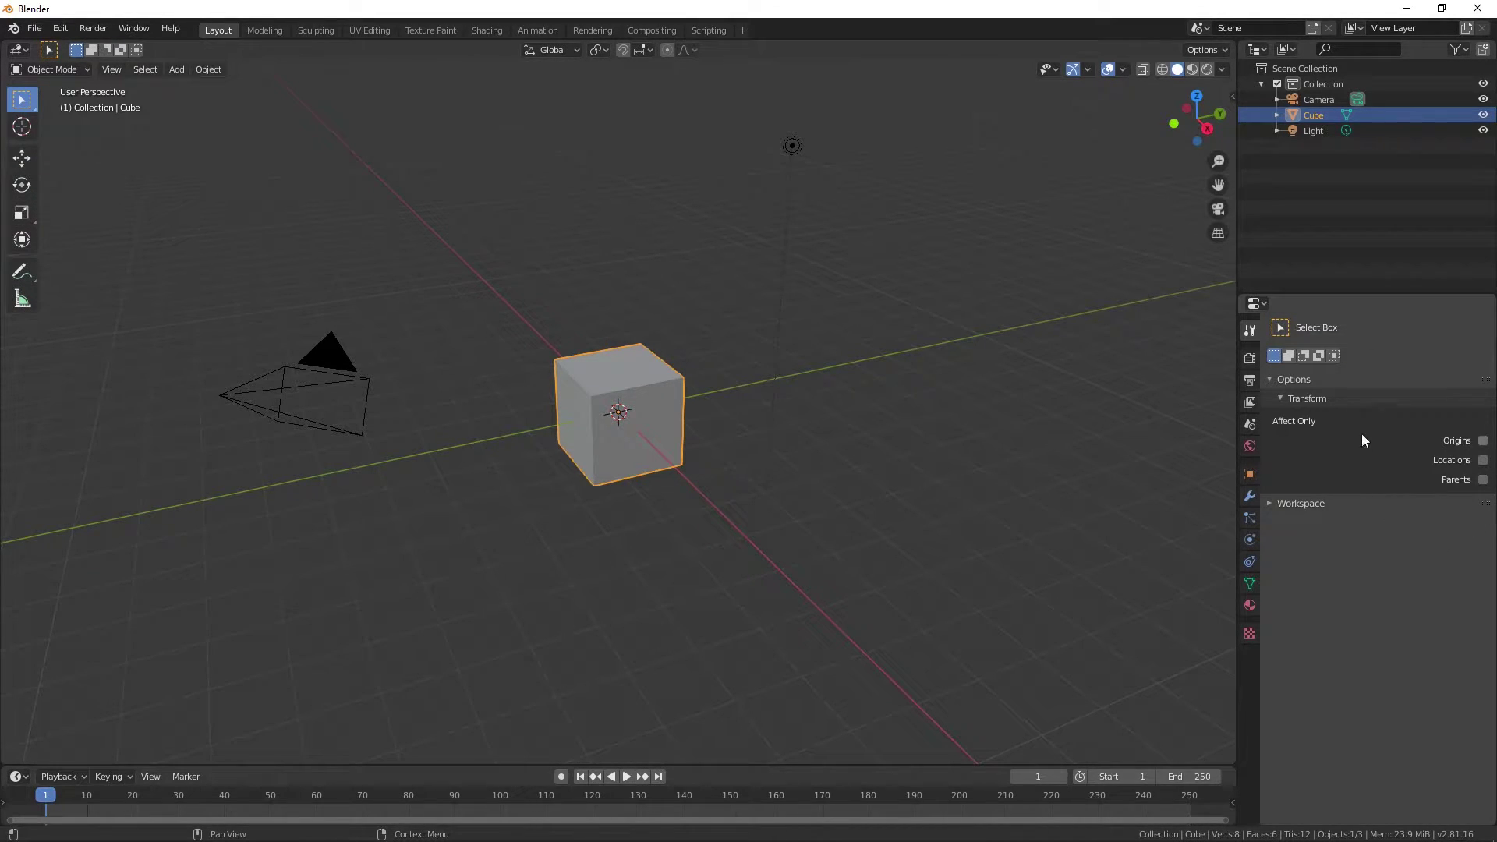
pyautogui.click(21, 133)
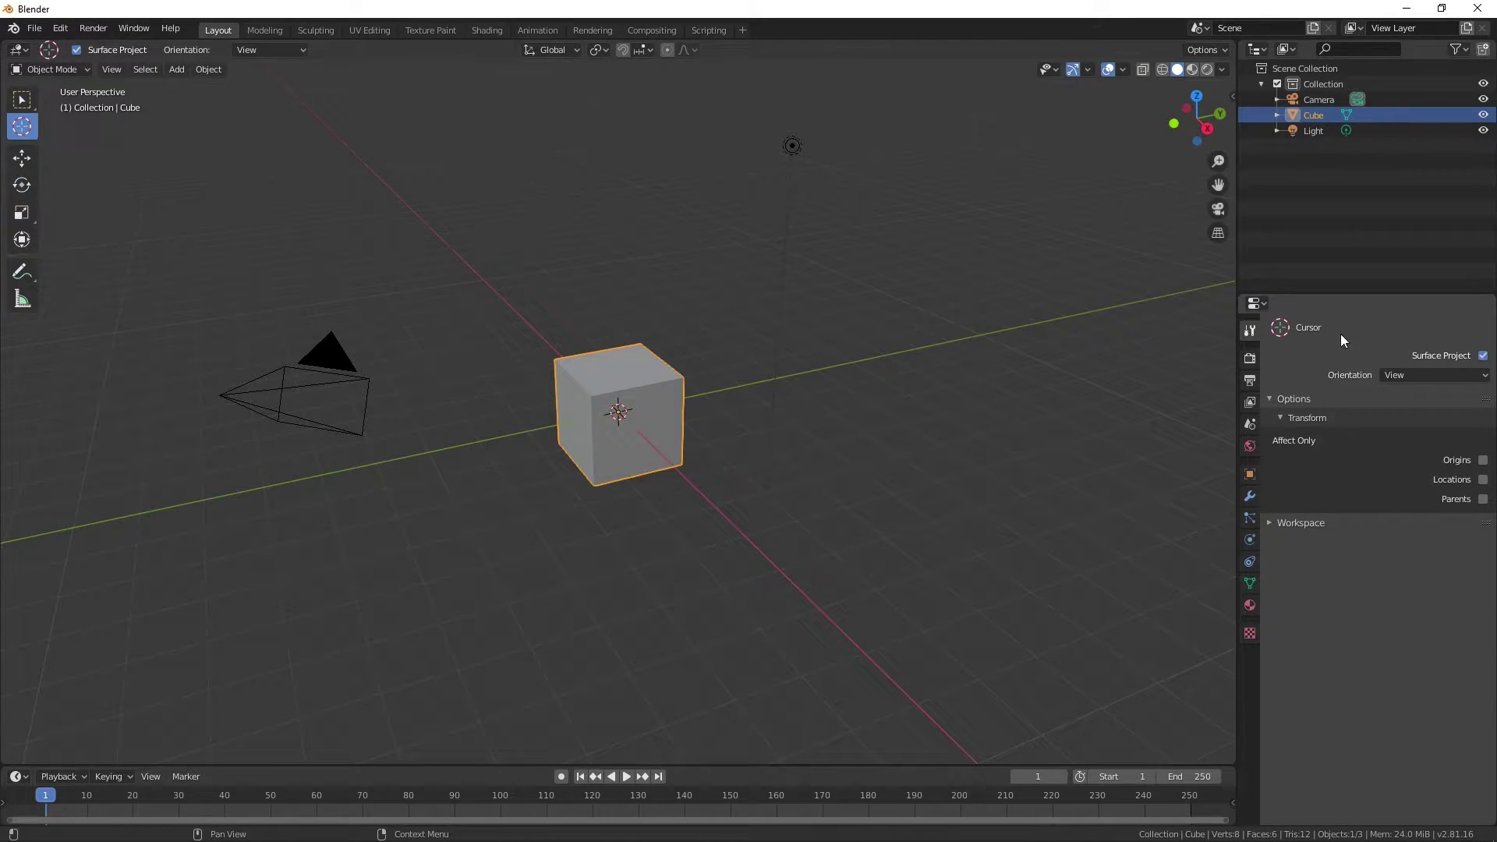
pyautogui.click(30, 154)
pyautogui.click(21, 185)
pyautogui.click(21, 222)
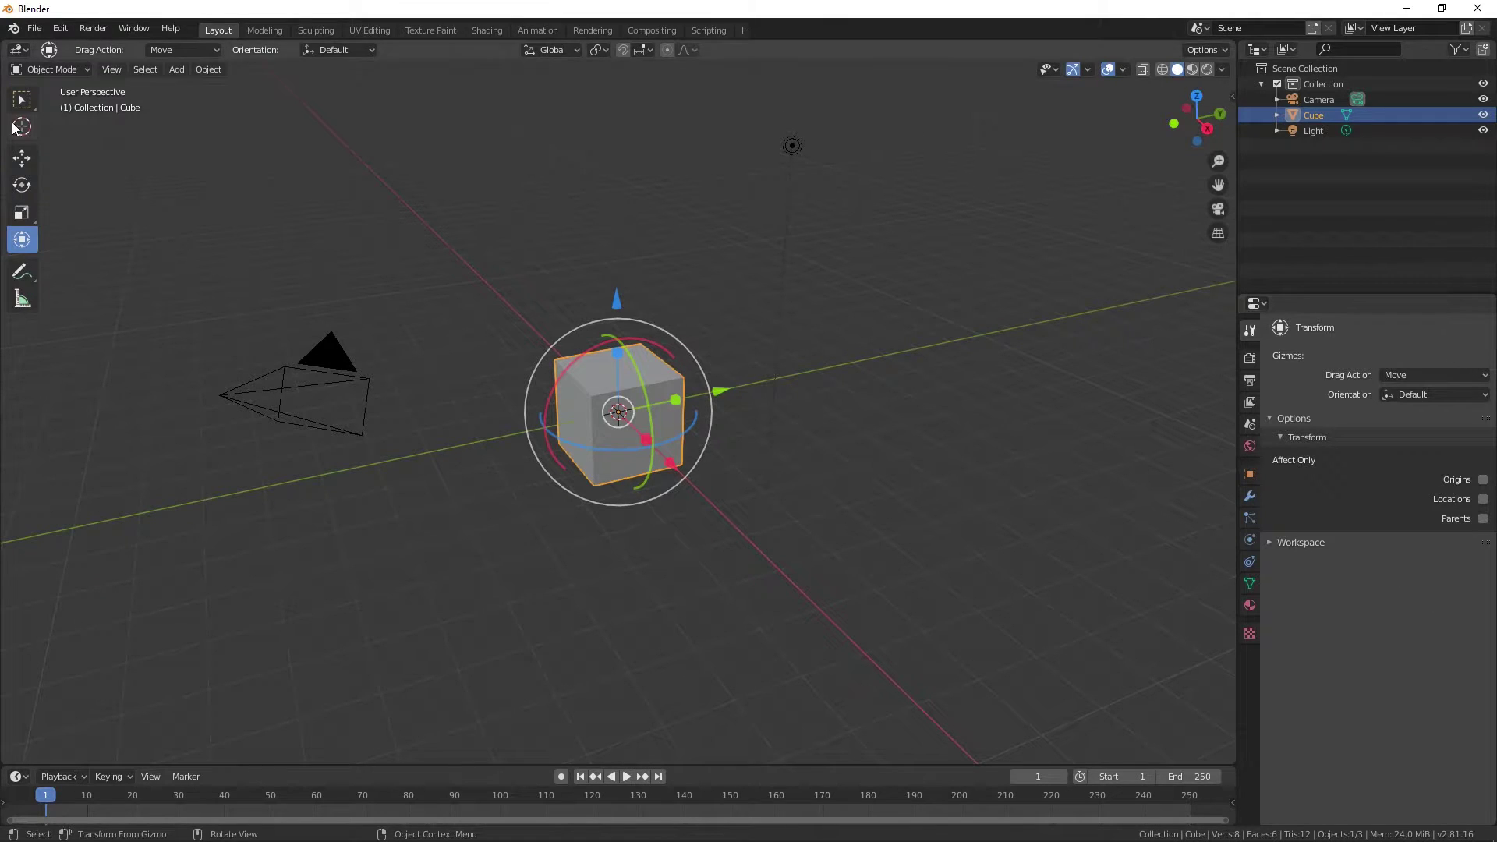
pyautogui.click(23, 102)
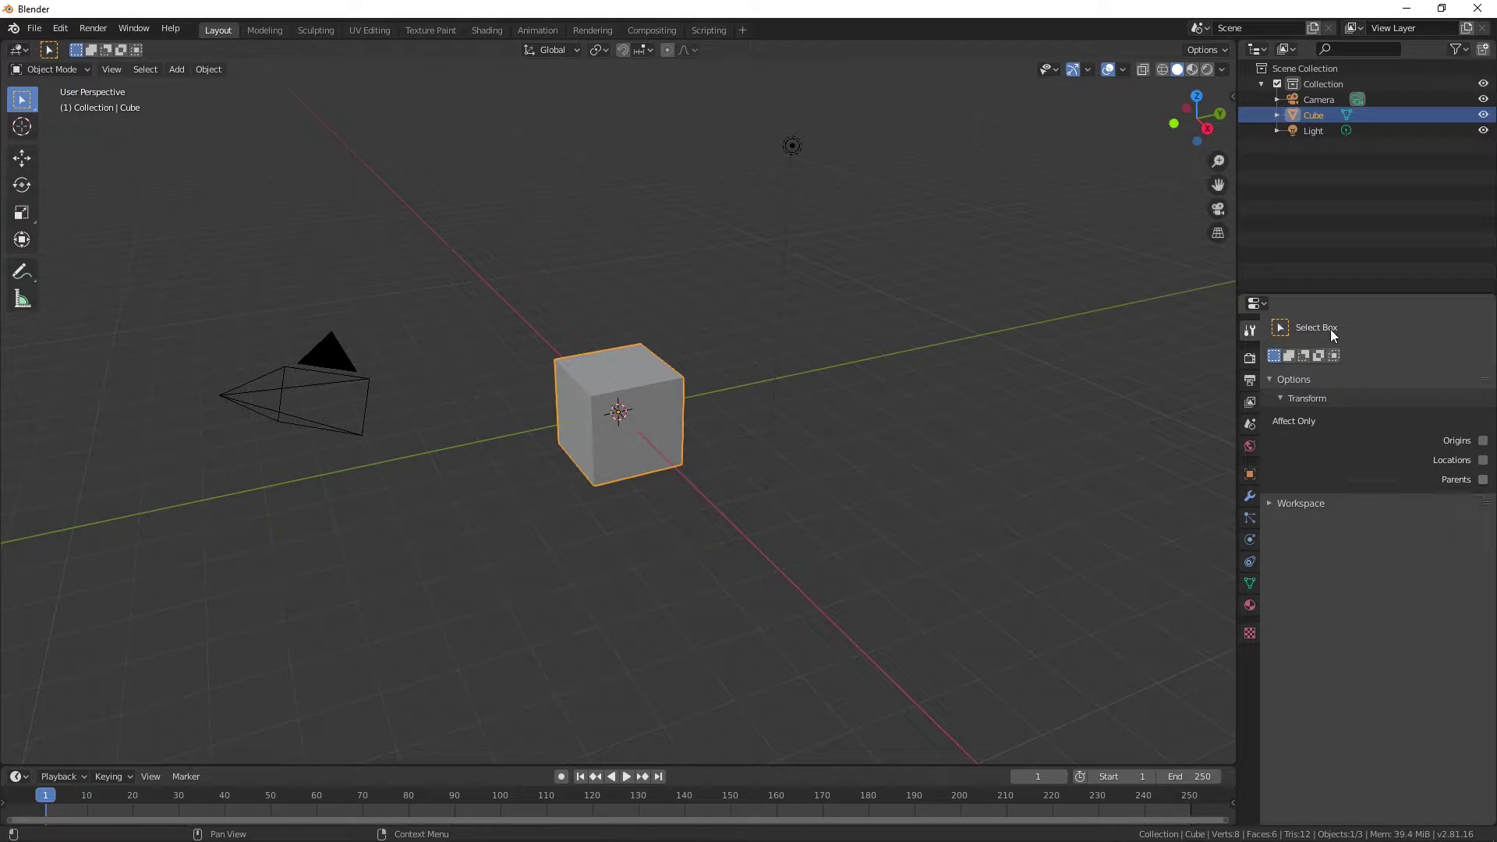
# Review Eevee render settings with Depth of Field expanded, then show the 1920×1080 Output settings
pyautogui.click(1249, 360)
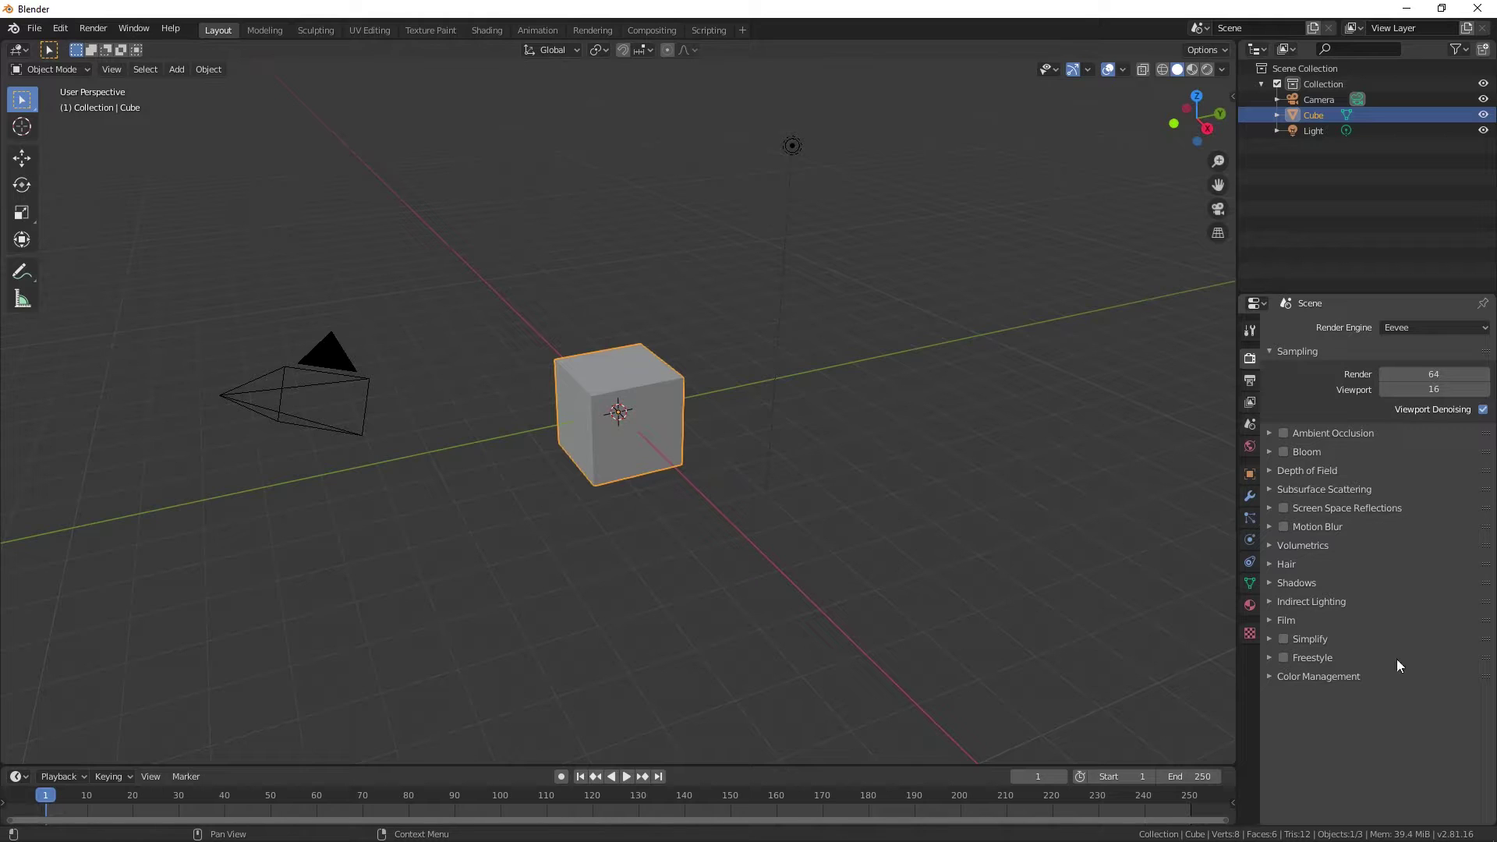
pyautogui.click(1350, 471)
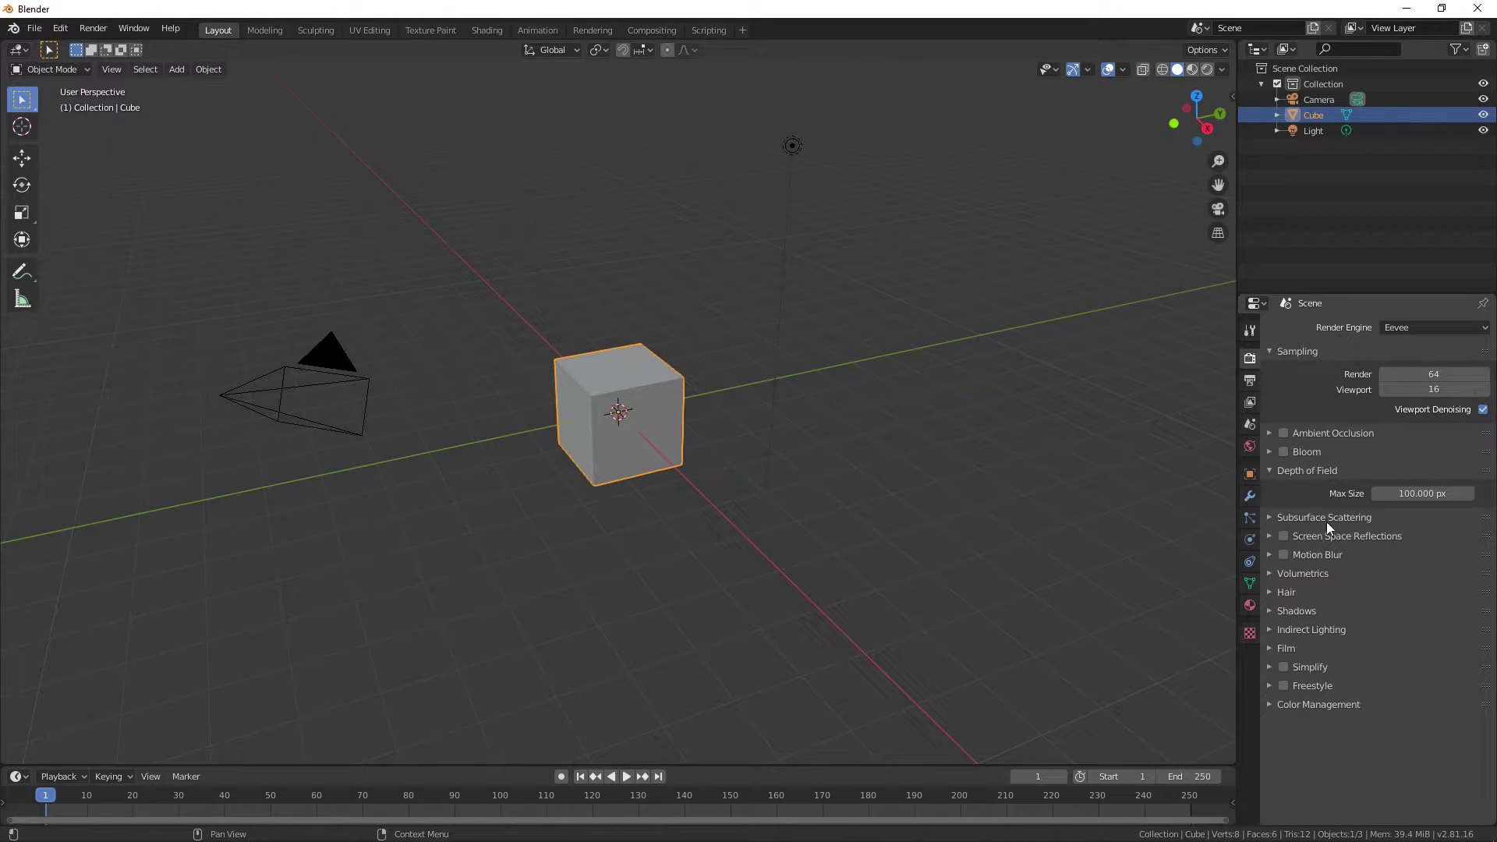
pyautogui.click(1251, 377)
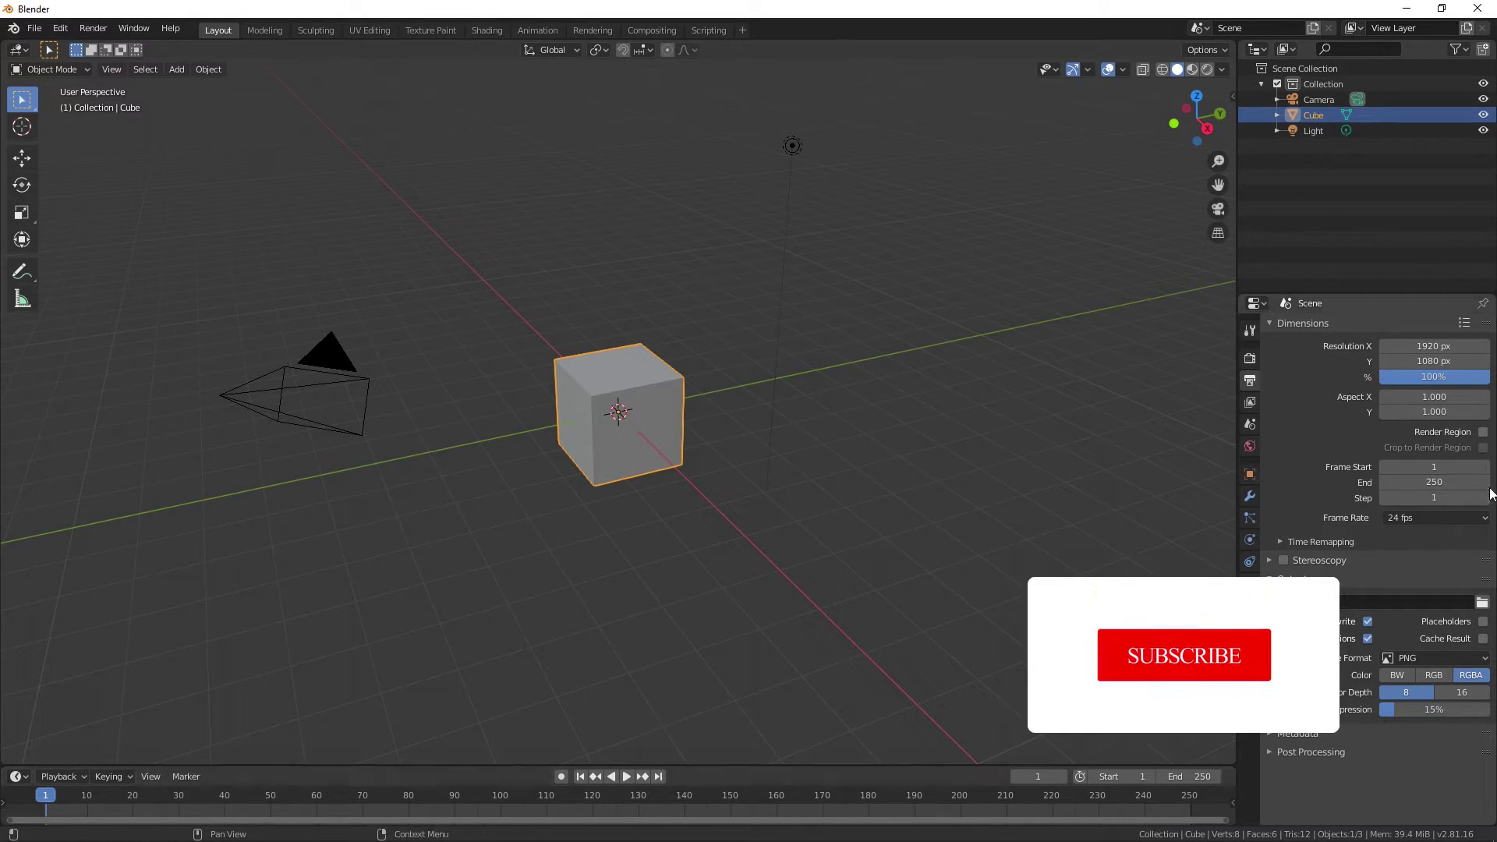
# Set Frame End to 257 and Step to 10, keeping 24 fps and PNG output
pyautogui.moveTo(1481, 482); pyautogui.dragTo(1478, 481)
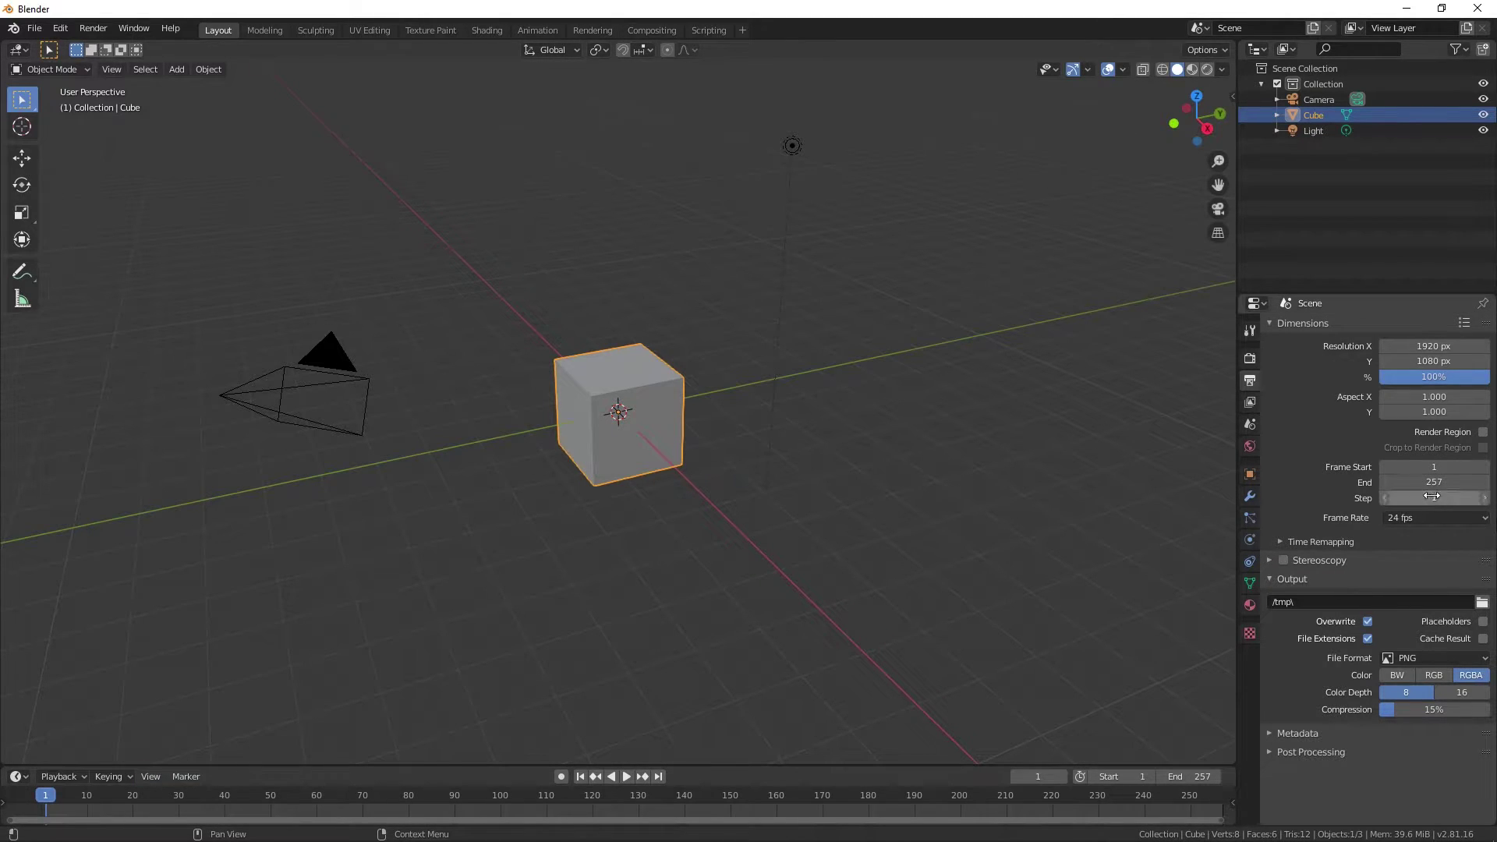
pyautogui.moveTo(1433, 496); pyautogui.dragTo(1463, 496)
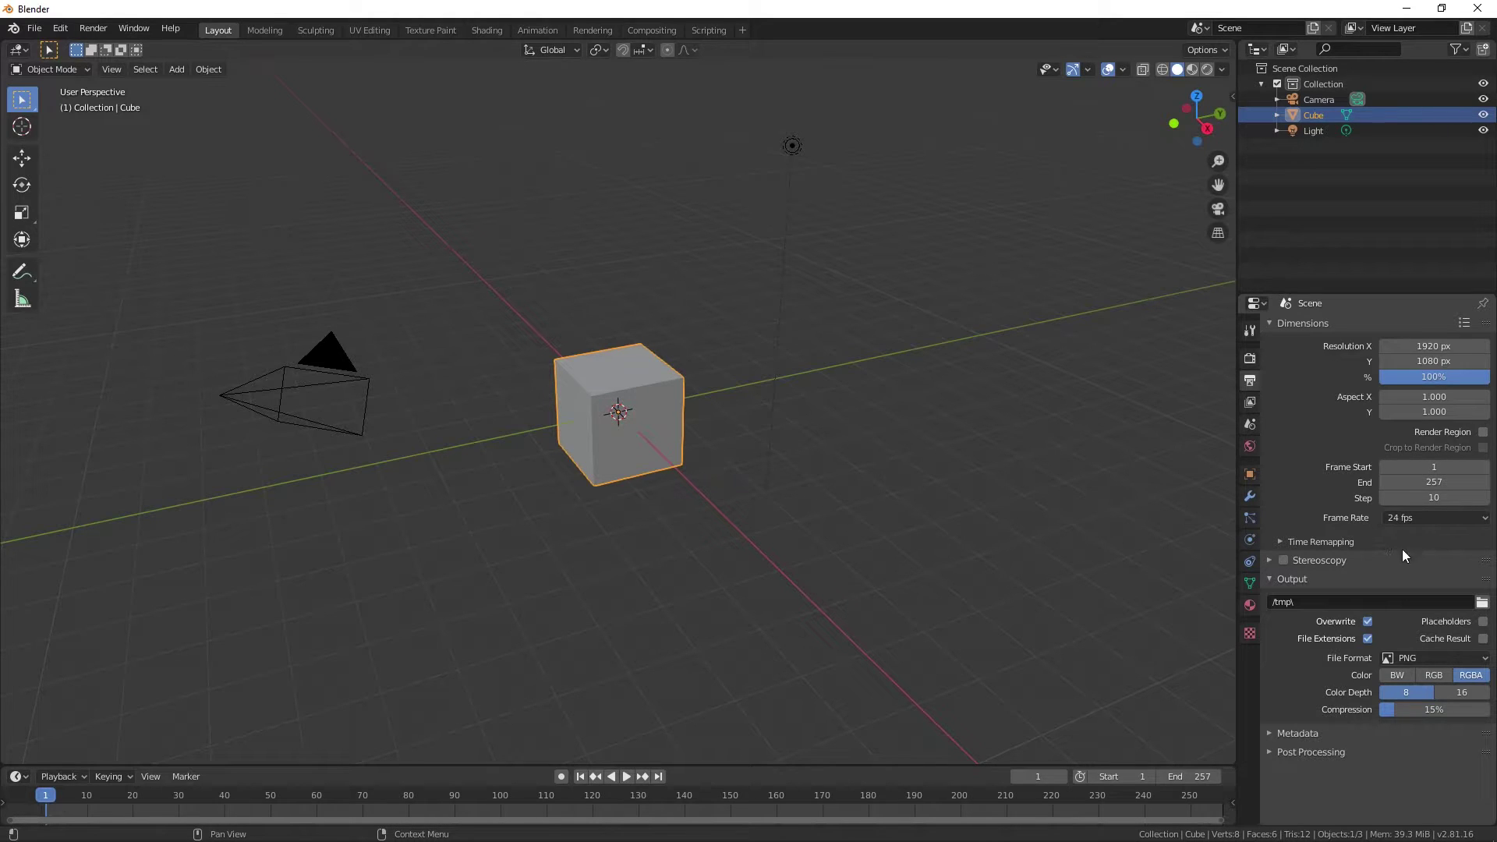
pyautogui.click(1435, 519)
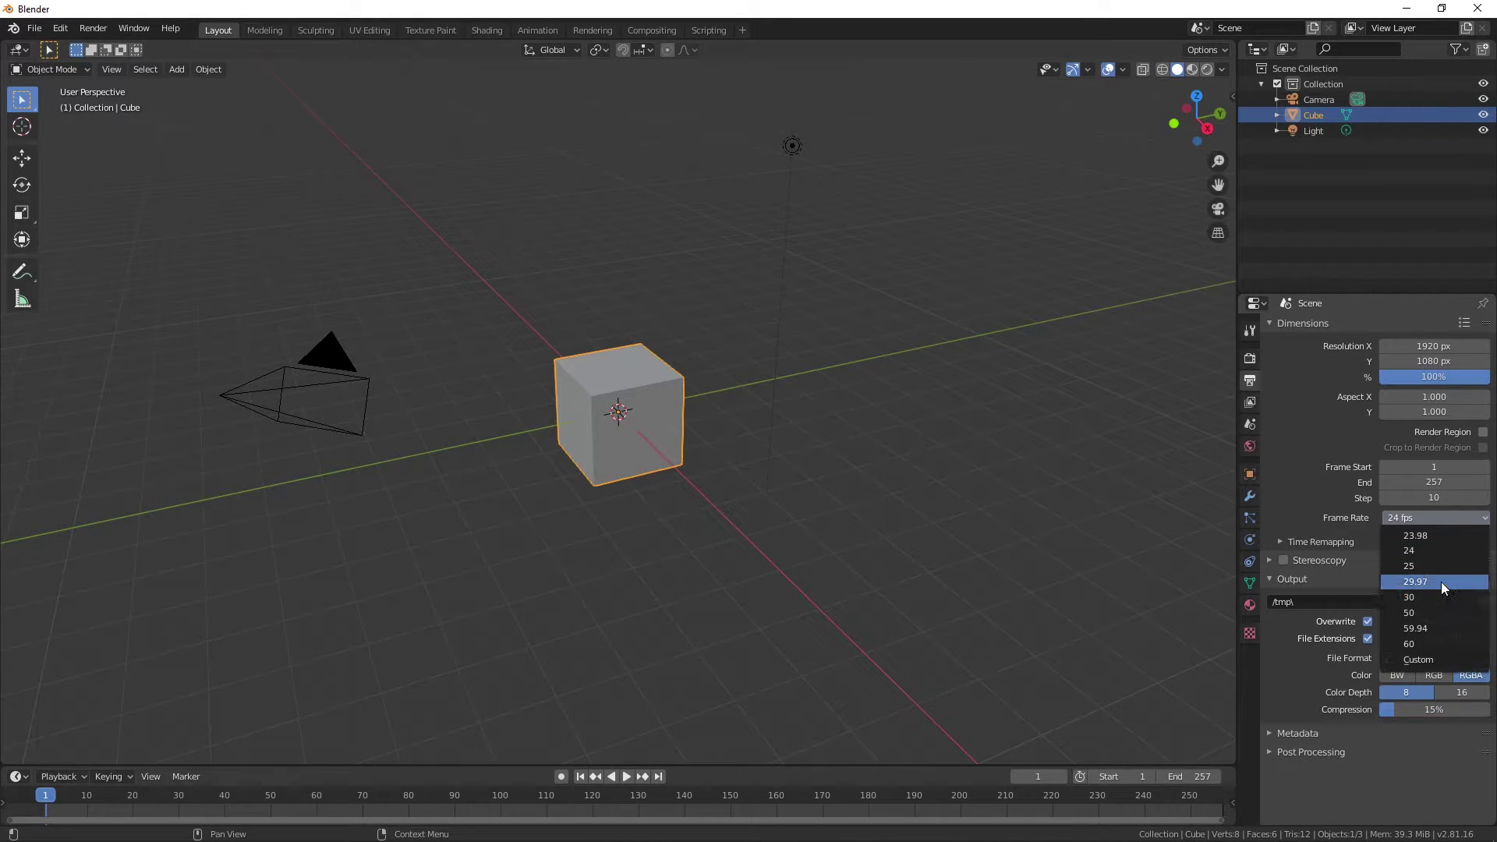
pyautogui.press('Escape')
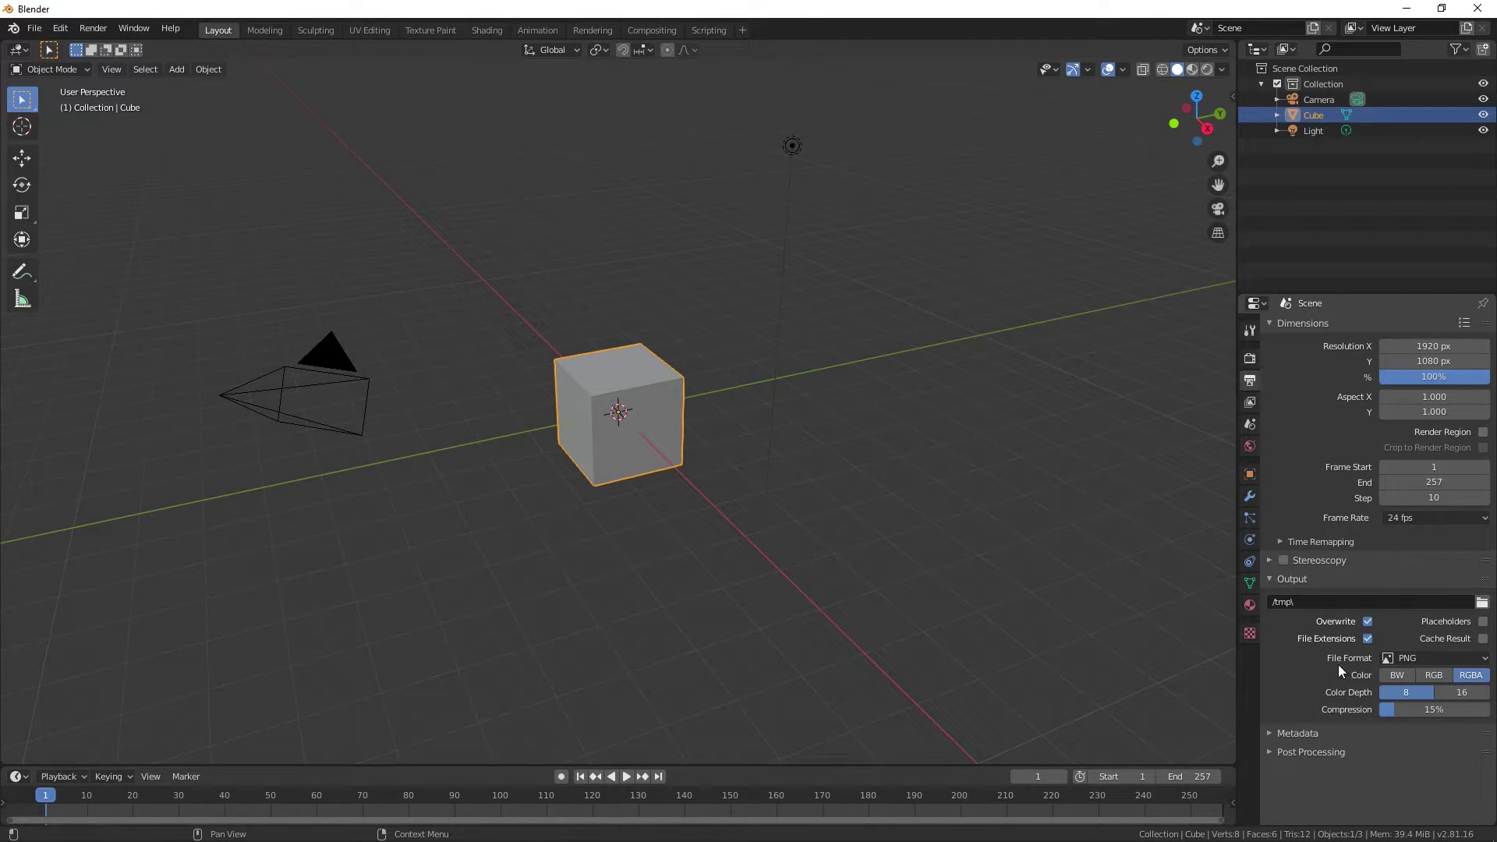
pyautogui.click(1456, 657)
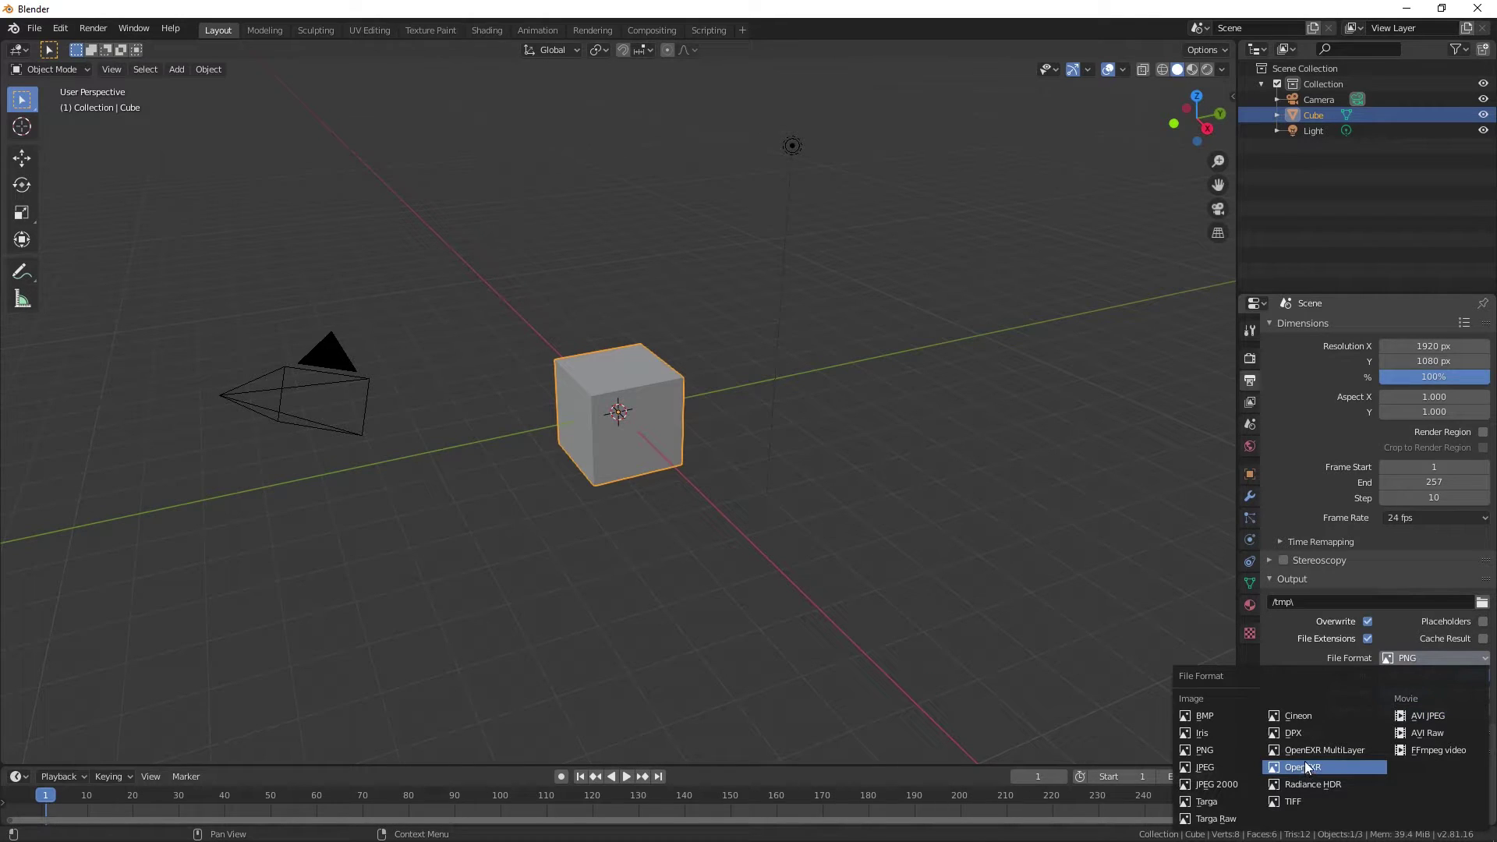
pyautogui.click(1285, 630)
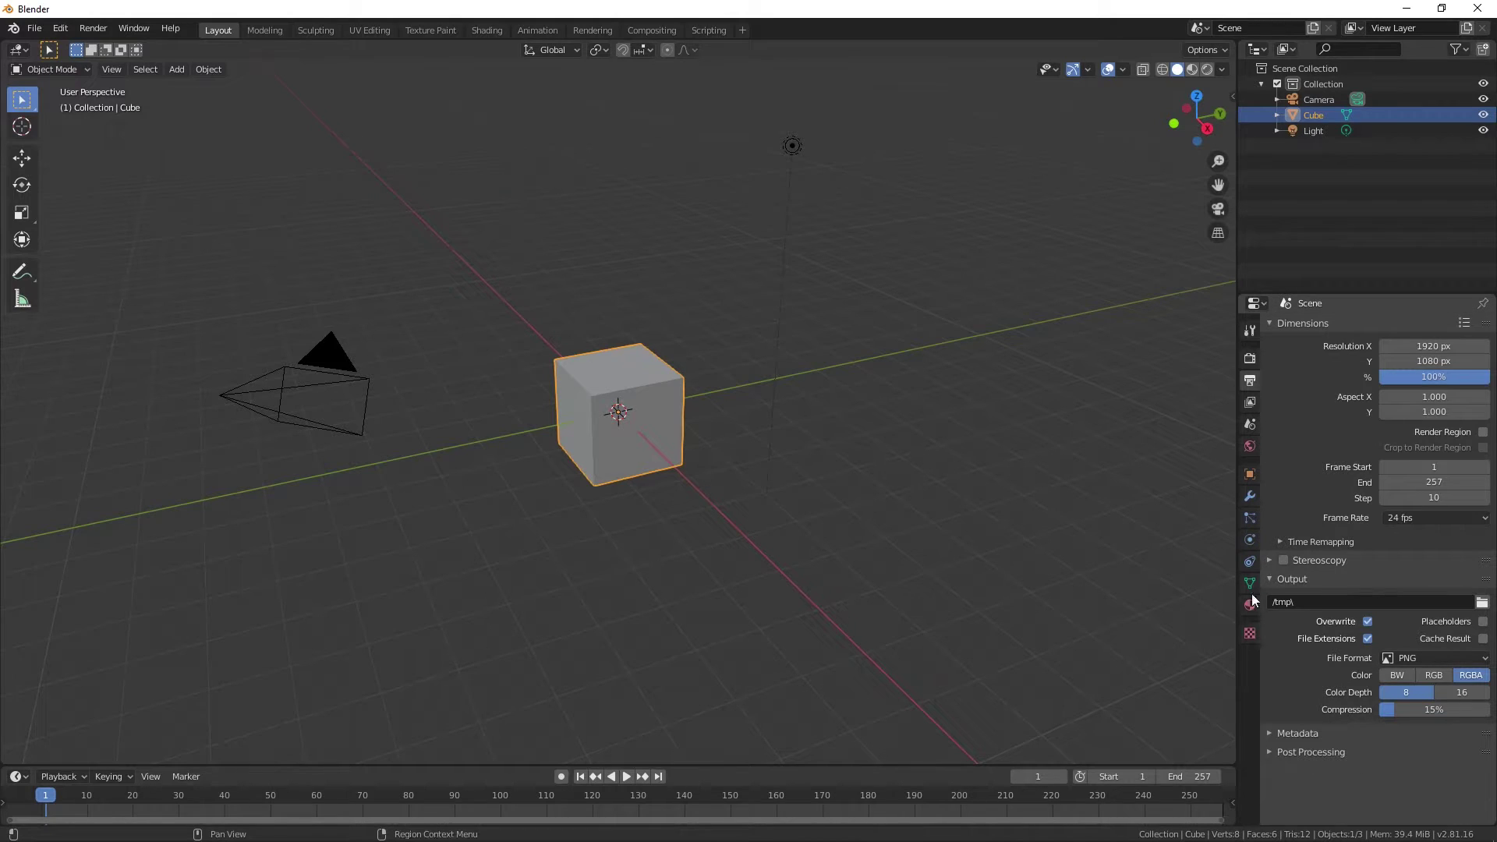
# Expand and collapse the Metadata panel, then view the View Layer settings
pyautogui.click(1303, 733)
pyautogui.scroll(-2, 1312, 686)
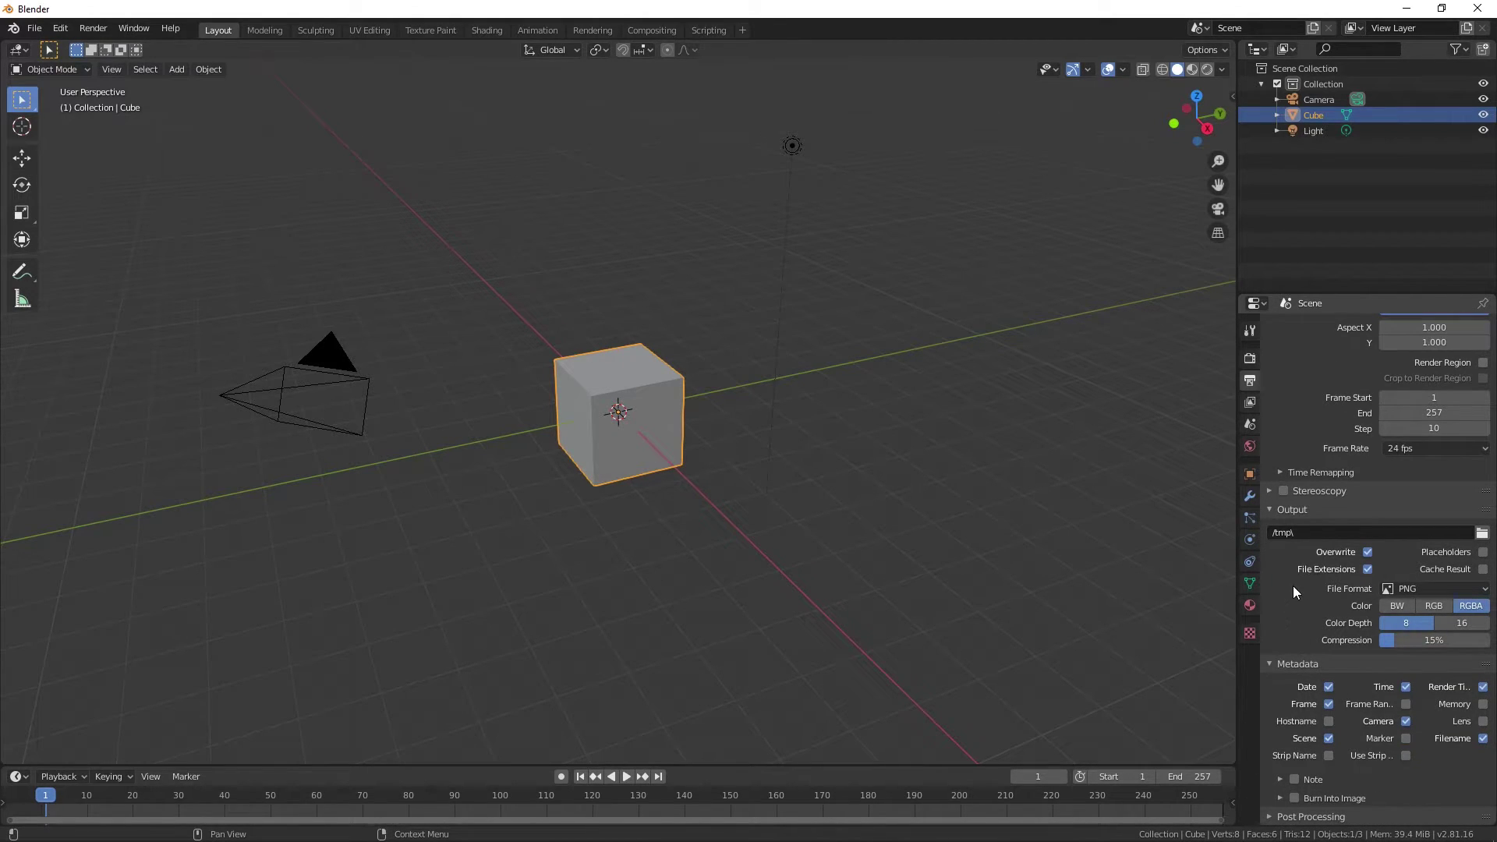
pyautogui.click(1308, 661)
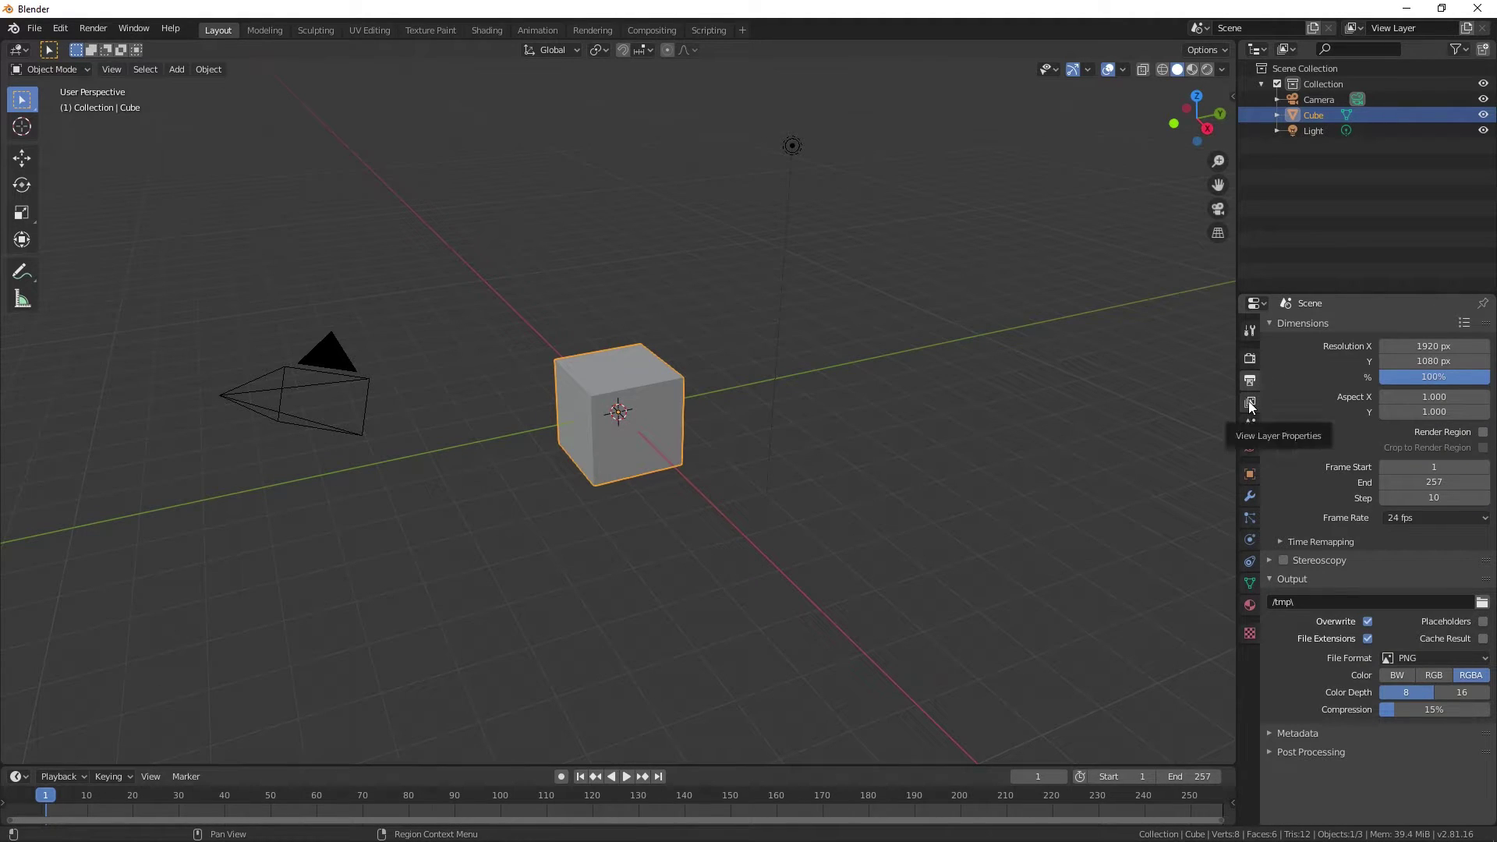
pyautogui.click(1250, 403)
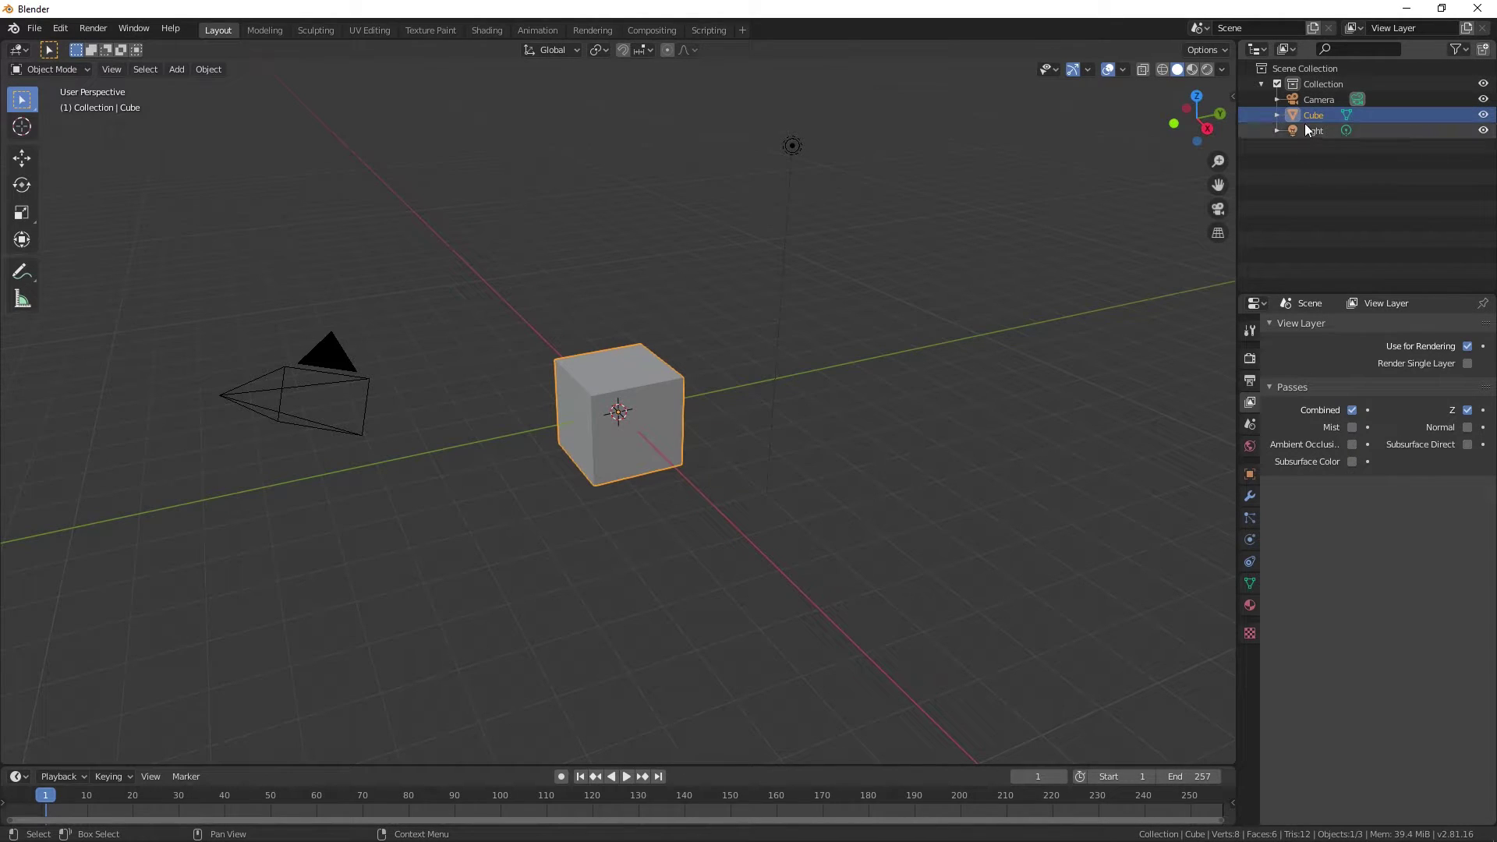
# Try the Outliner's Video Sequencer mode, return to View Layer, and show Scene settings
pyautogui.click(1298, 49)
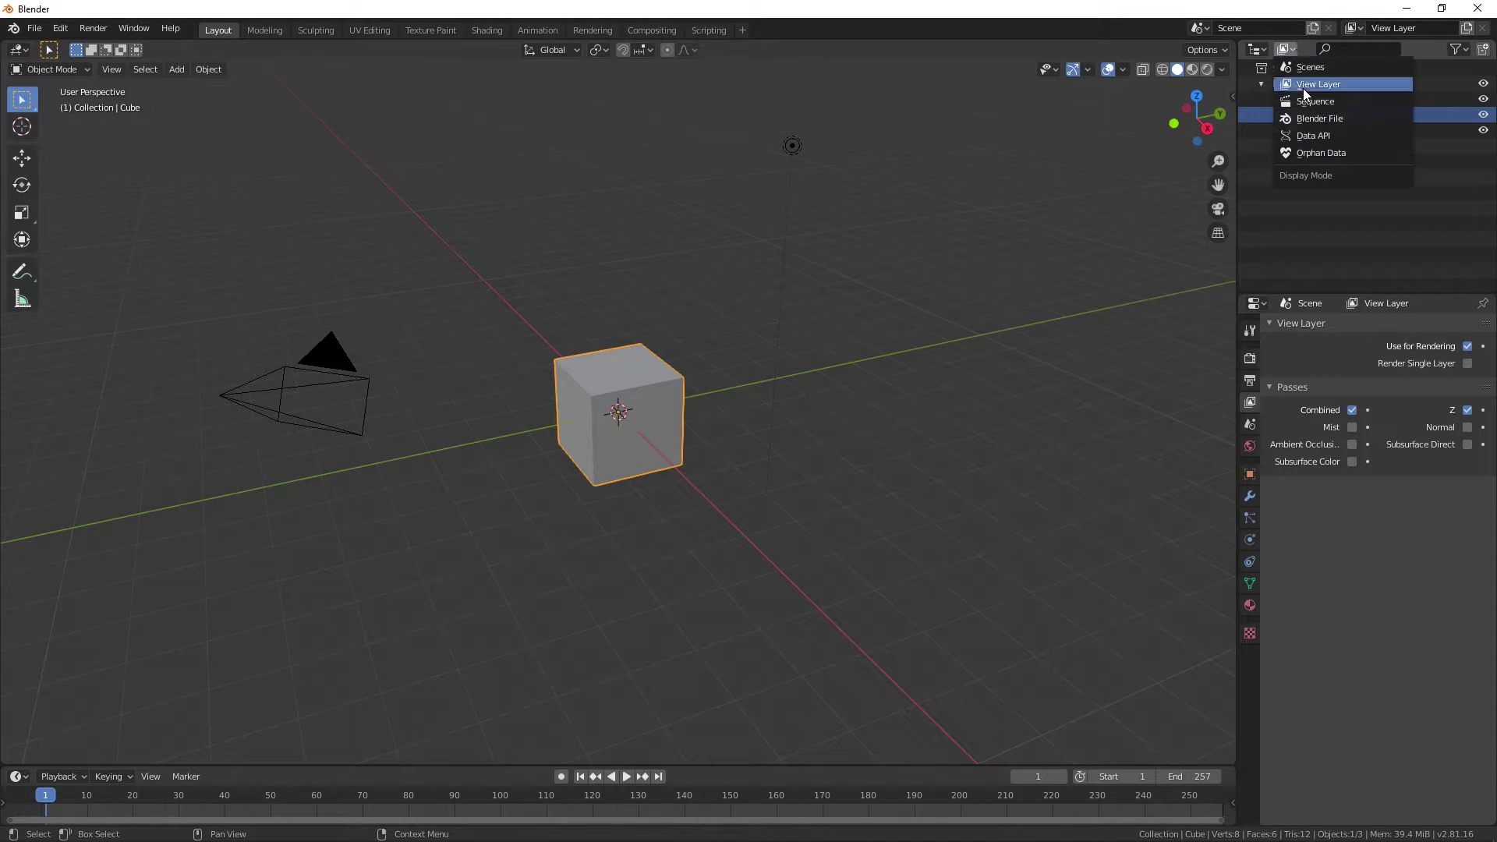
pyautogui.press('Escape')
pyautogui.click(1294, 50)
pyautogui.click(1359, 83)
pyautogui.click(1293, 50)
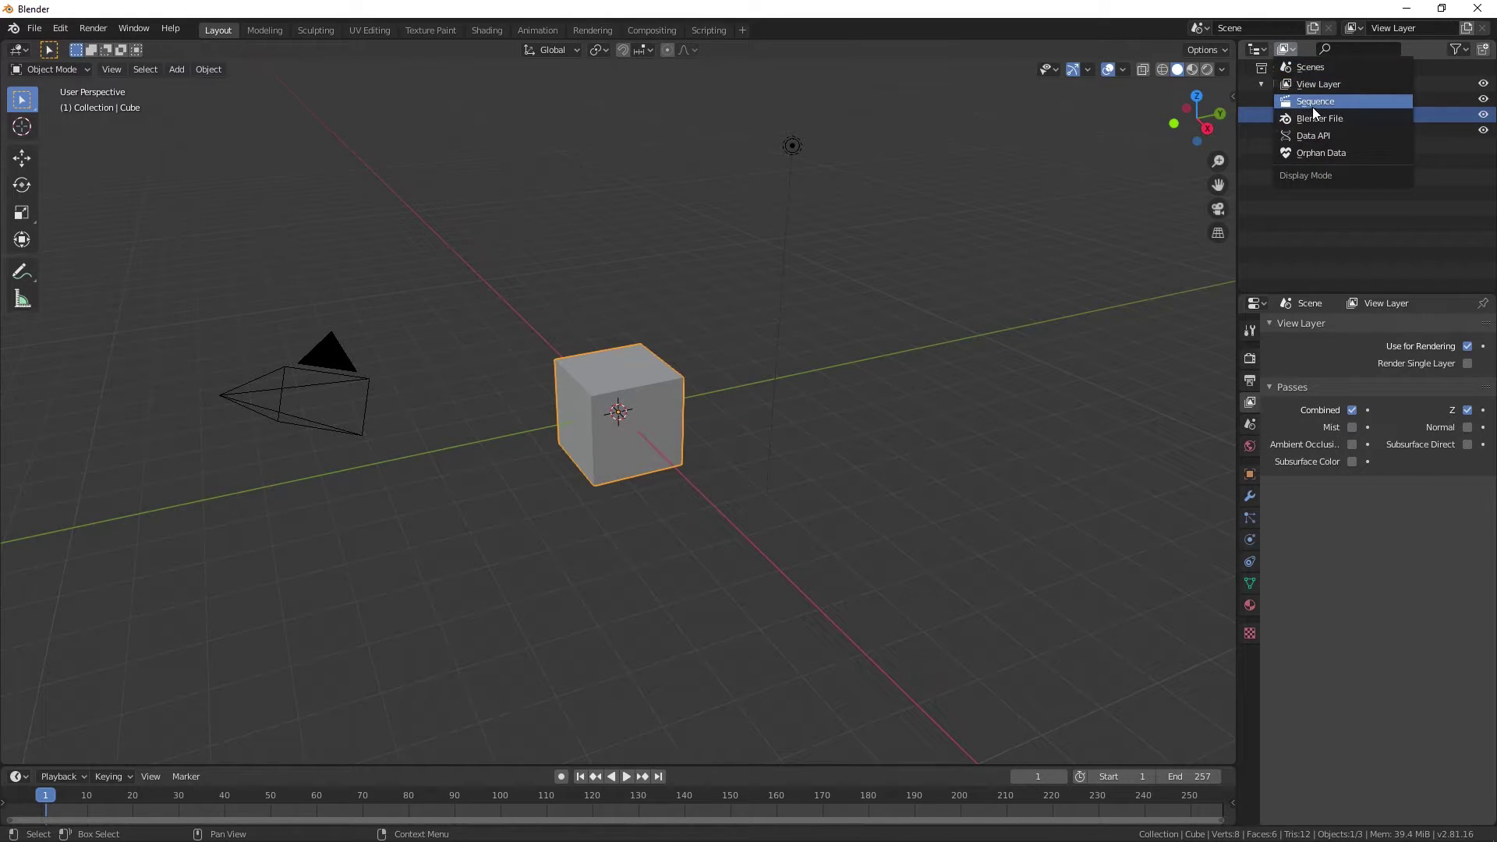
pyautogui.click(1312, 104)
pyautogui.click(1290, 50)
pyautogui.click(1372, 84)
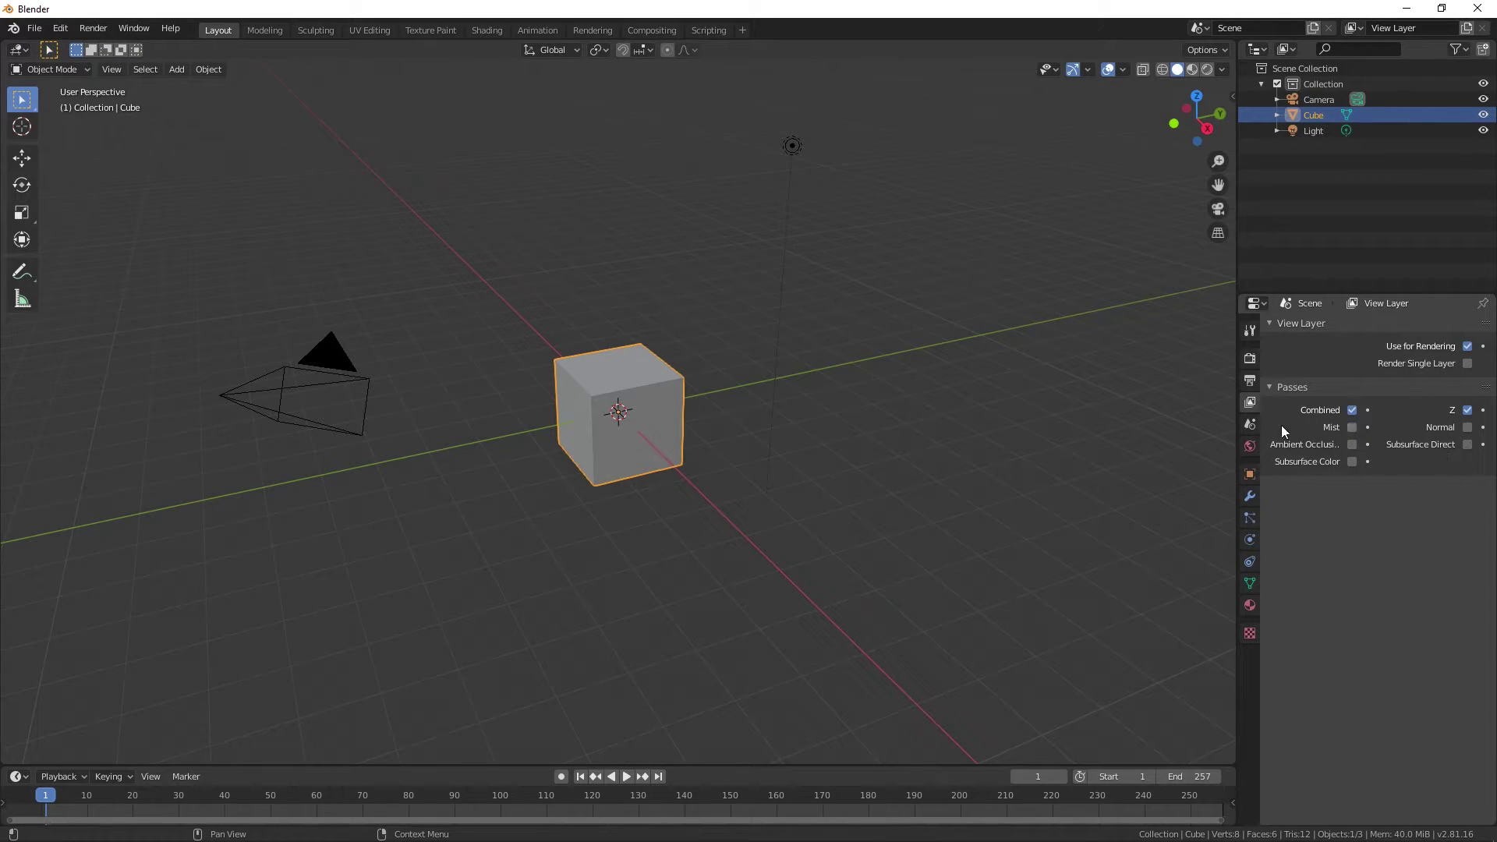
pyautogui.click(1250, 423)
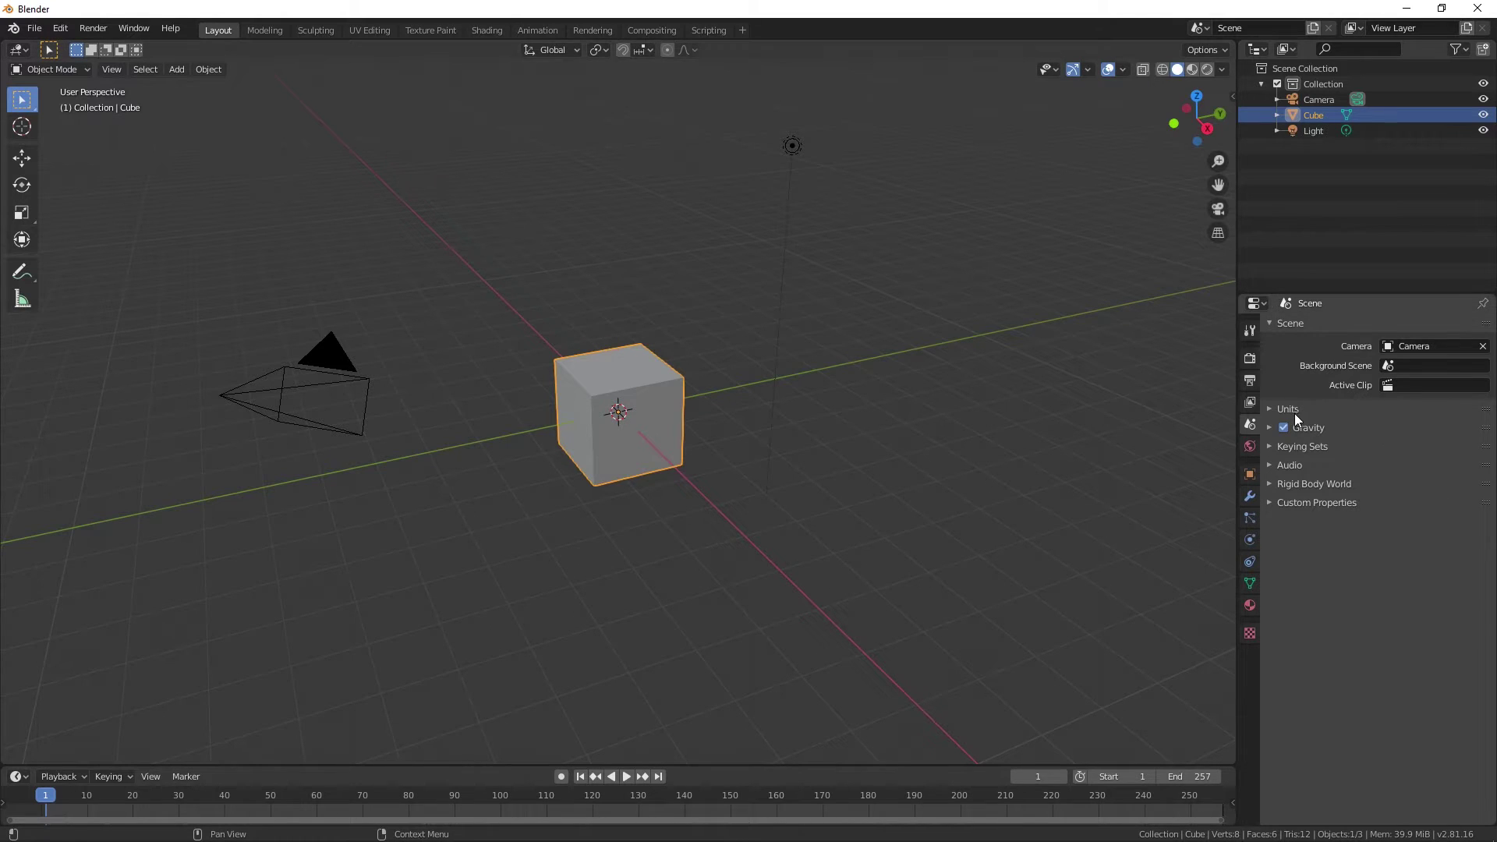
# Set the scene's Units length to Meters
pyautogui.click(1250, 474)
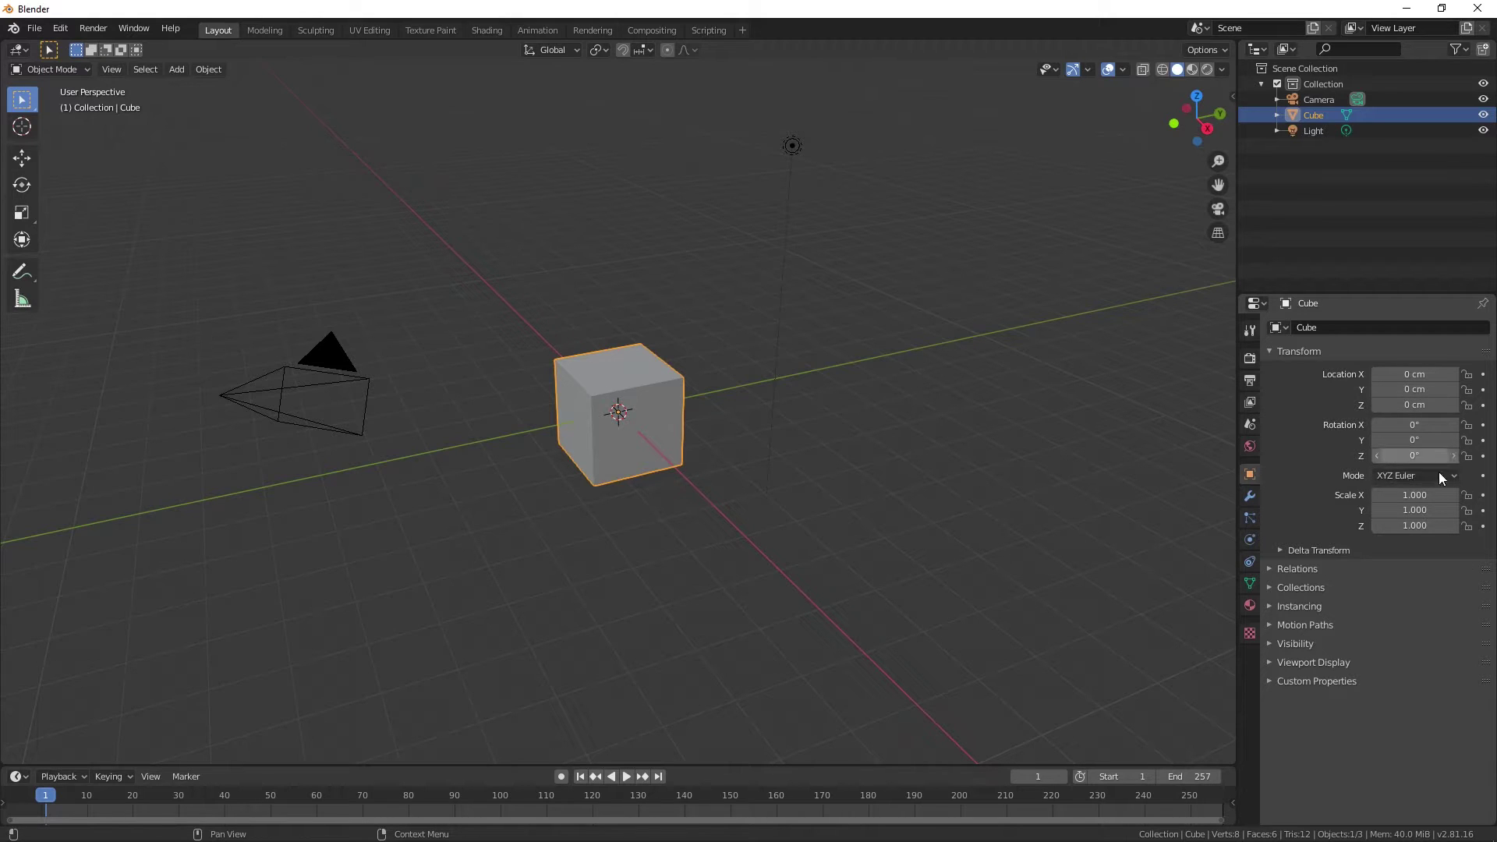
pyautogui.click(1248, 424)
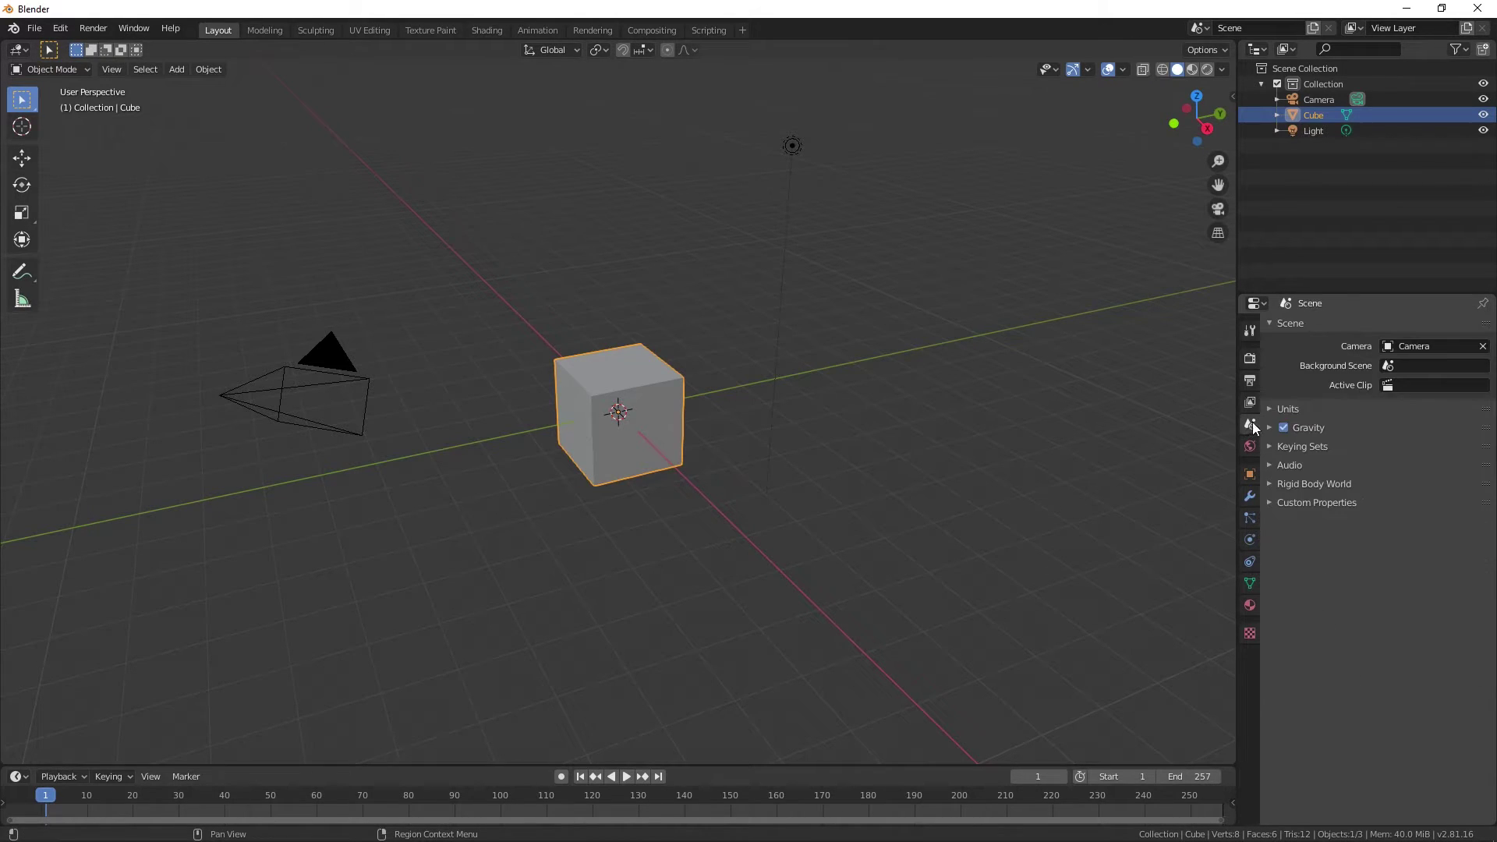
pyautogui.click(1327, 411)
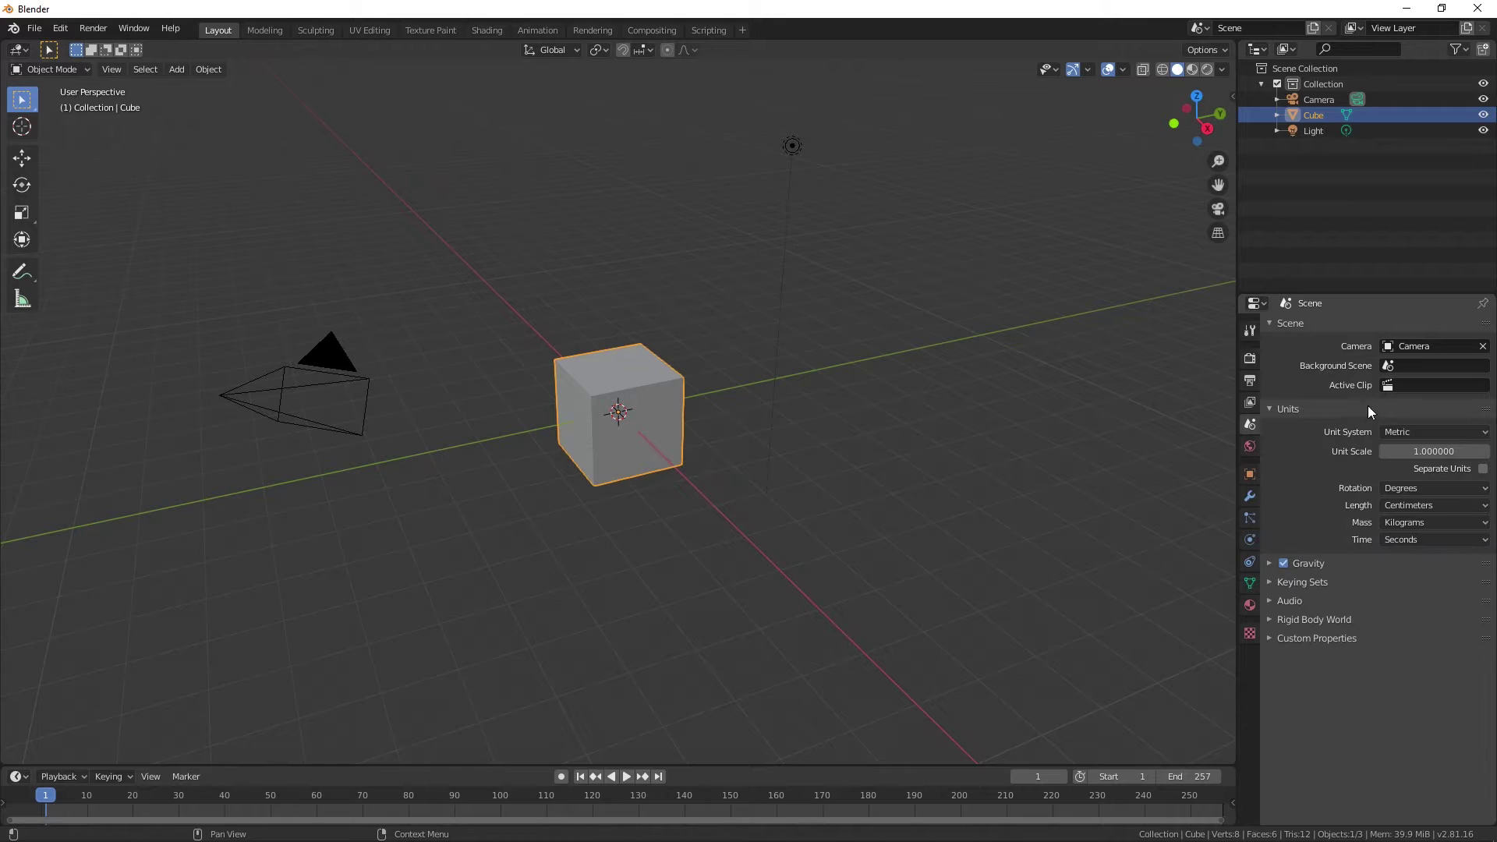
pyautogui.click(1422, 507)
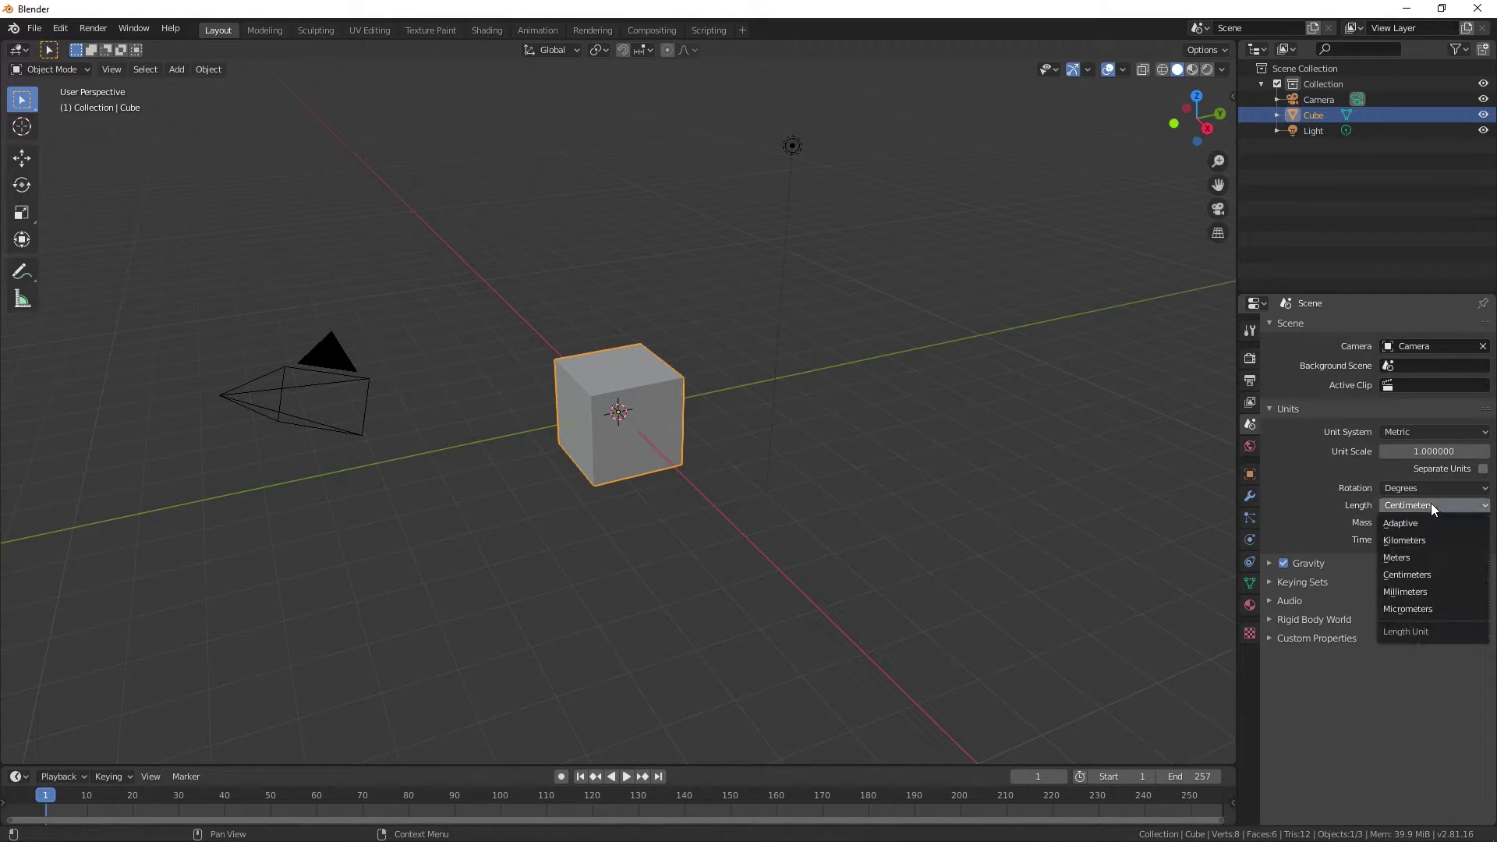
pyautogui.click(1431, 549)
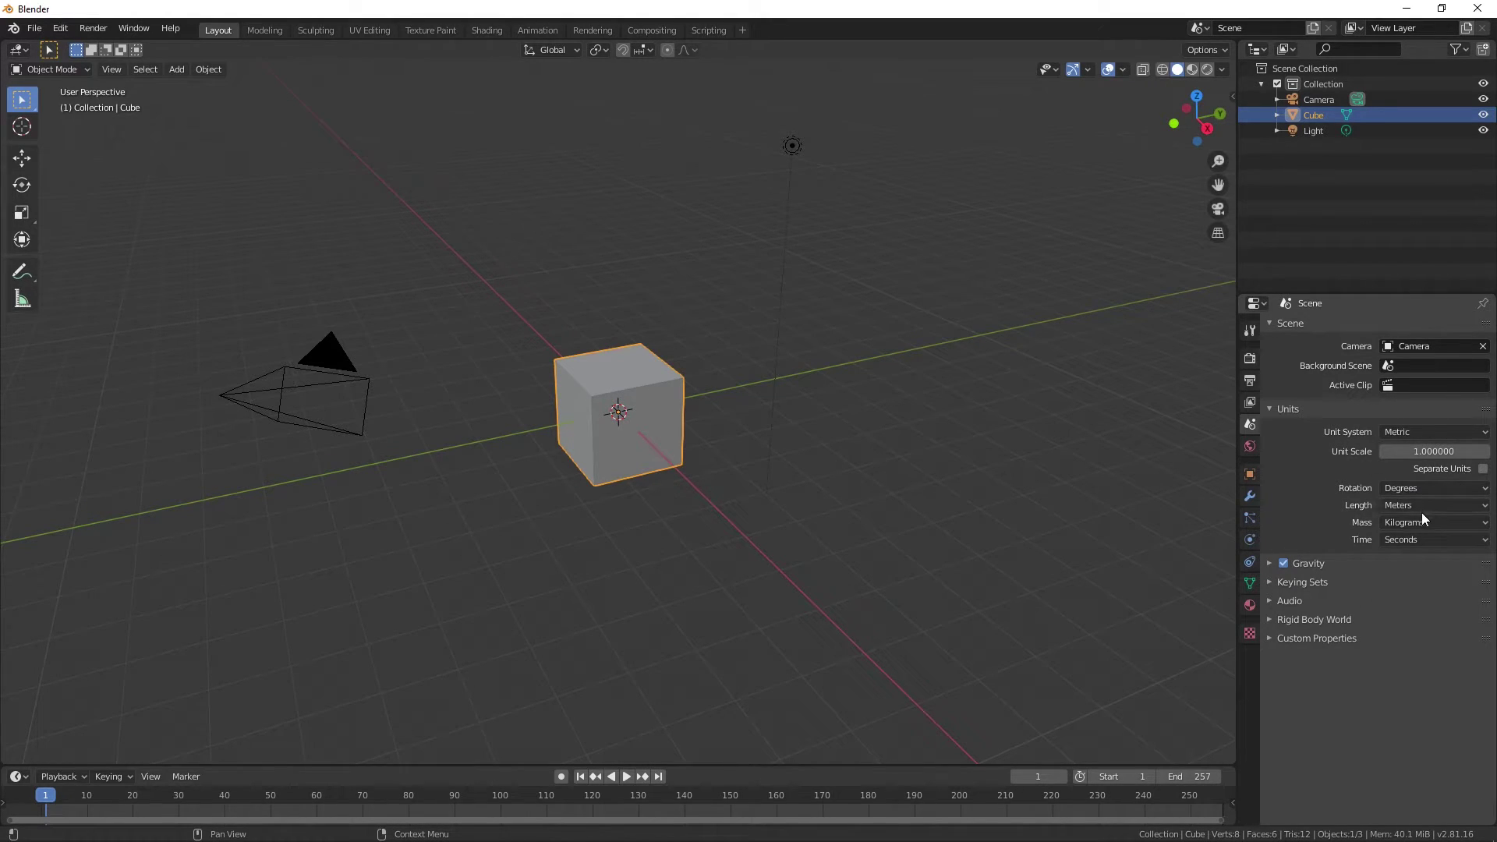
# Nudge the cube's Location X slightly and show the World settings
pyautogui.click(1250, 474)
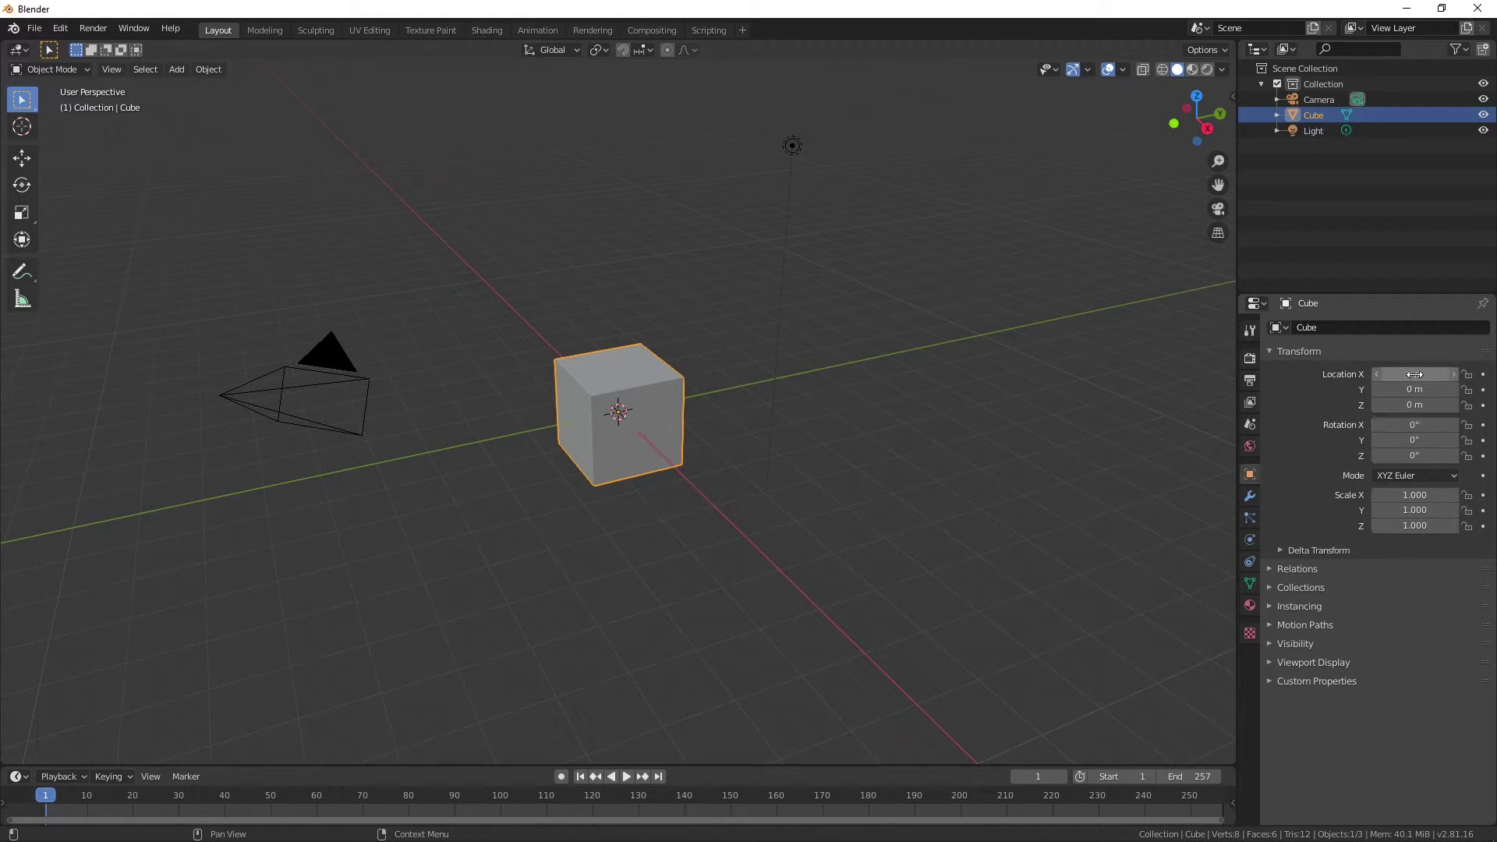
pyautogui.moveTo(1415, 374)
pyautogui.mouseDown()
pyautogui.moveTo(1396, 375)
pyautogui.moveTo(1443, 390)
pyautogui.moveTo(1435, 405)
pyautogui.mouseUp()
pyautogui.click(1250, 425)
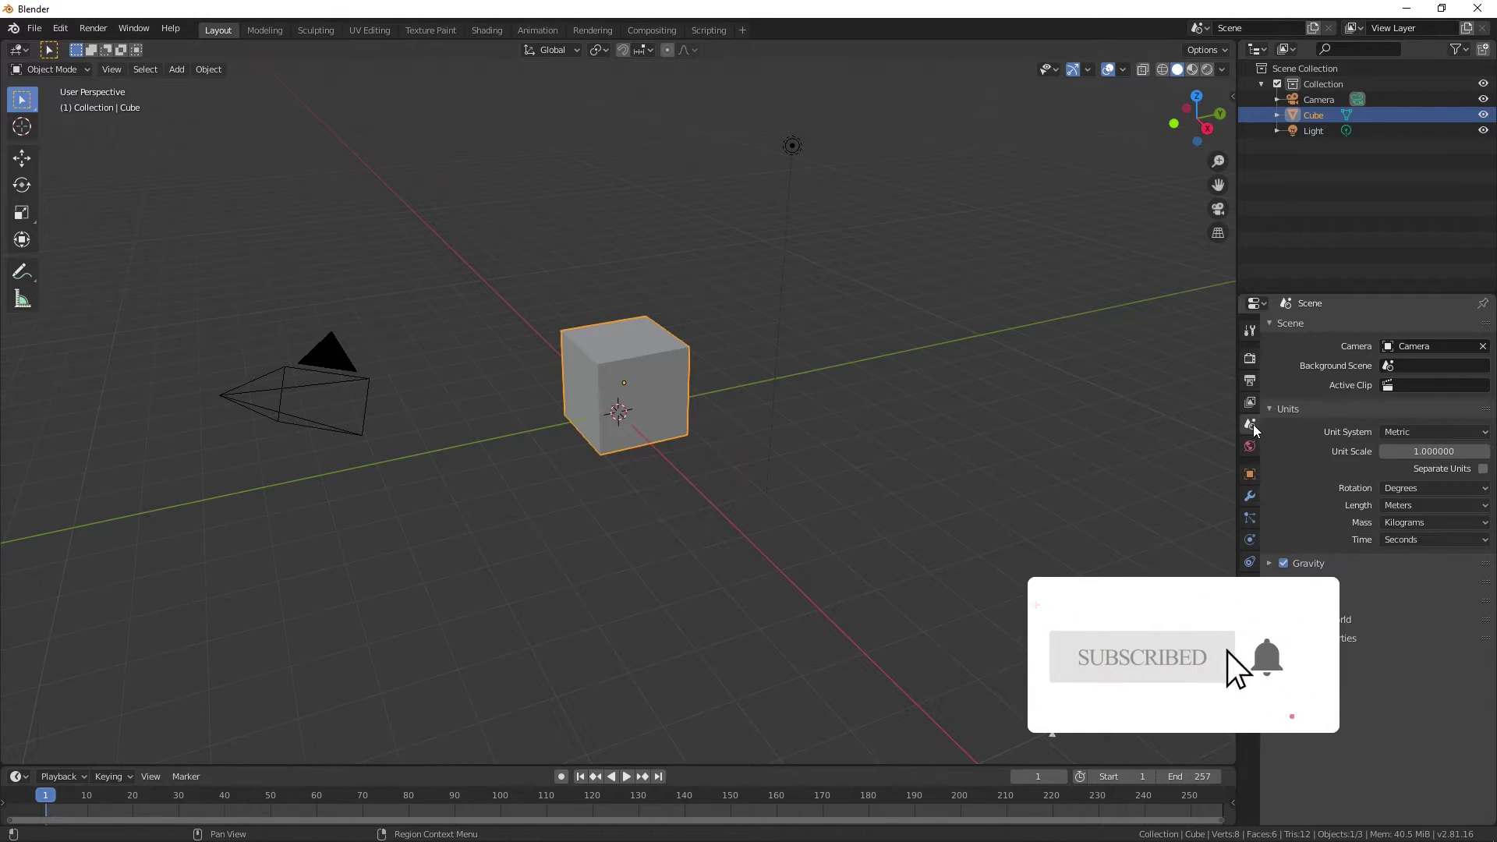
pyautogui.click(1288, 409)
pyautogui.click(1250, 446)
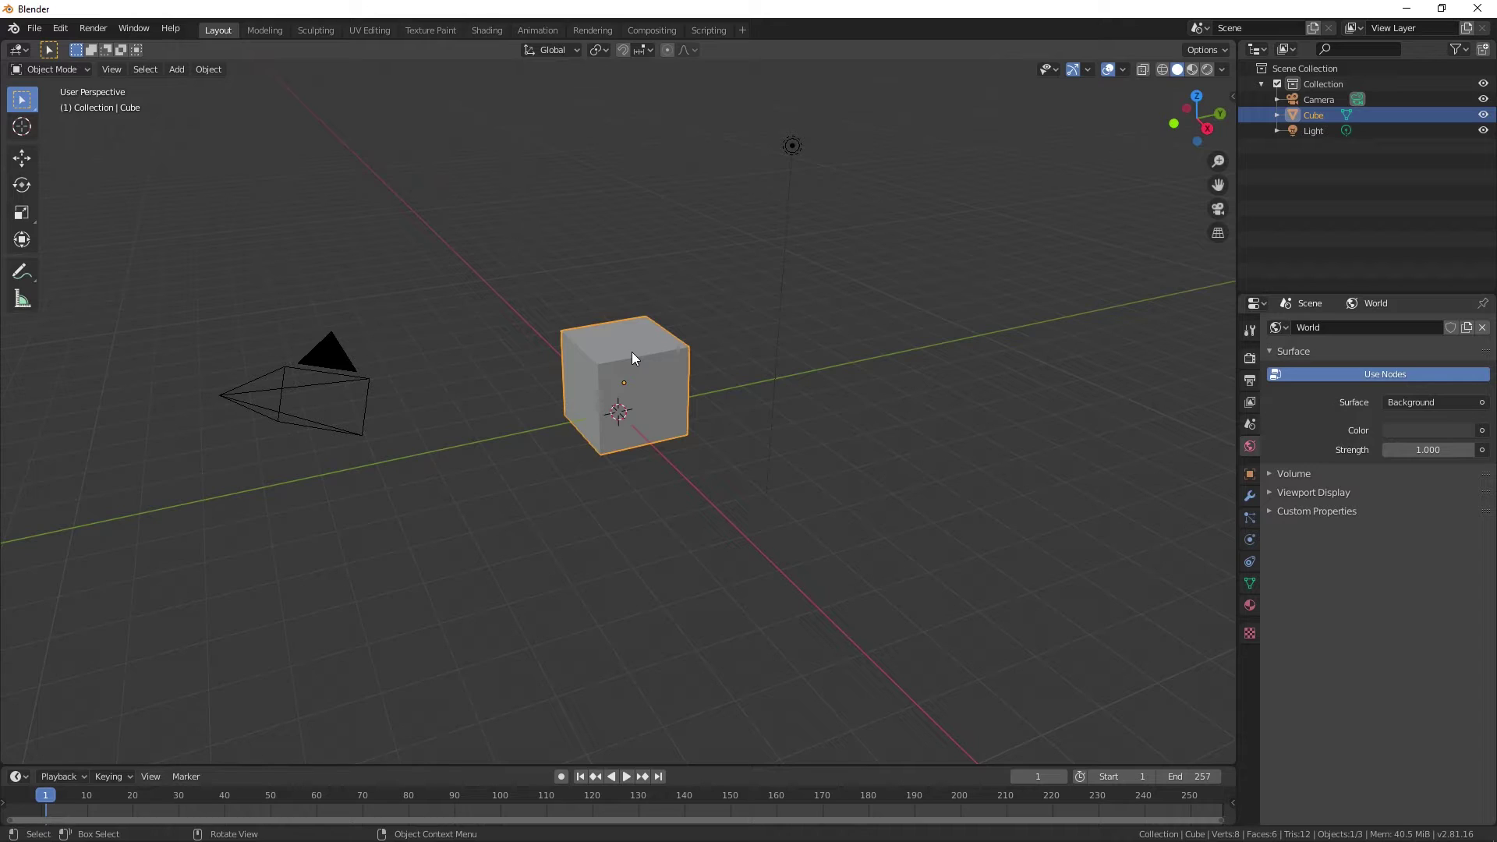
# Preview in Rendered shading and try a dark red World background colour
pyautogui.click(1206, 70)
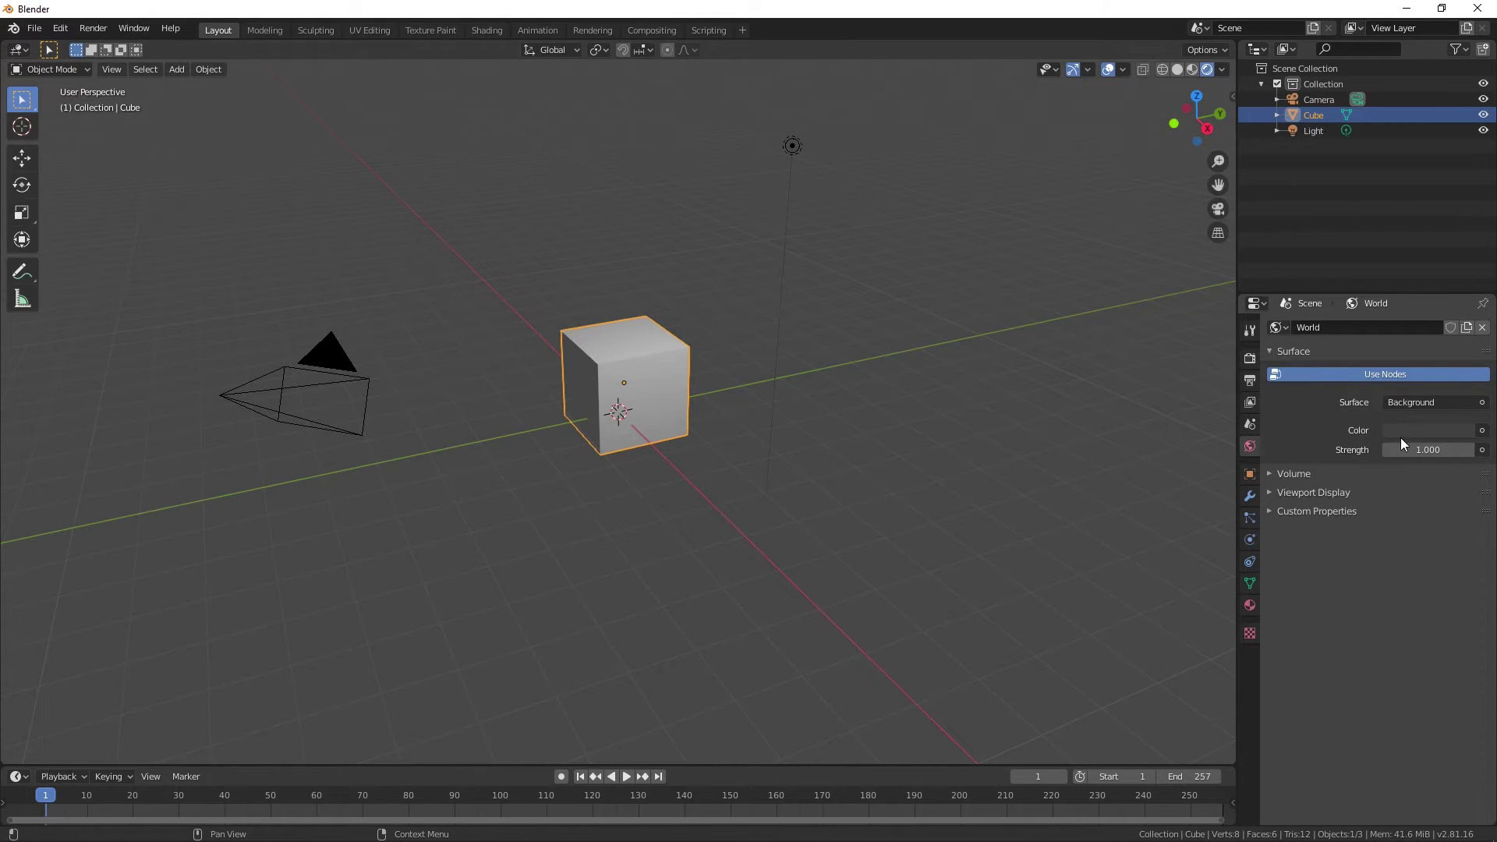
pyautogui.click(1448, 428)
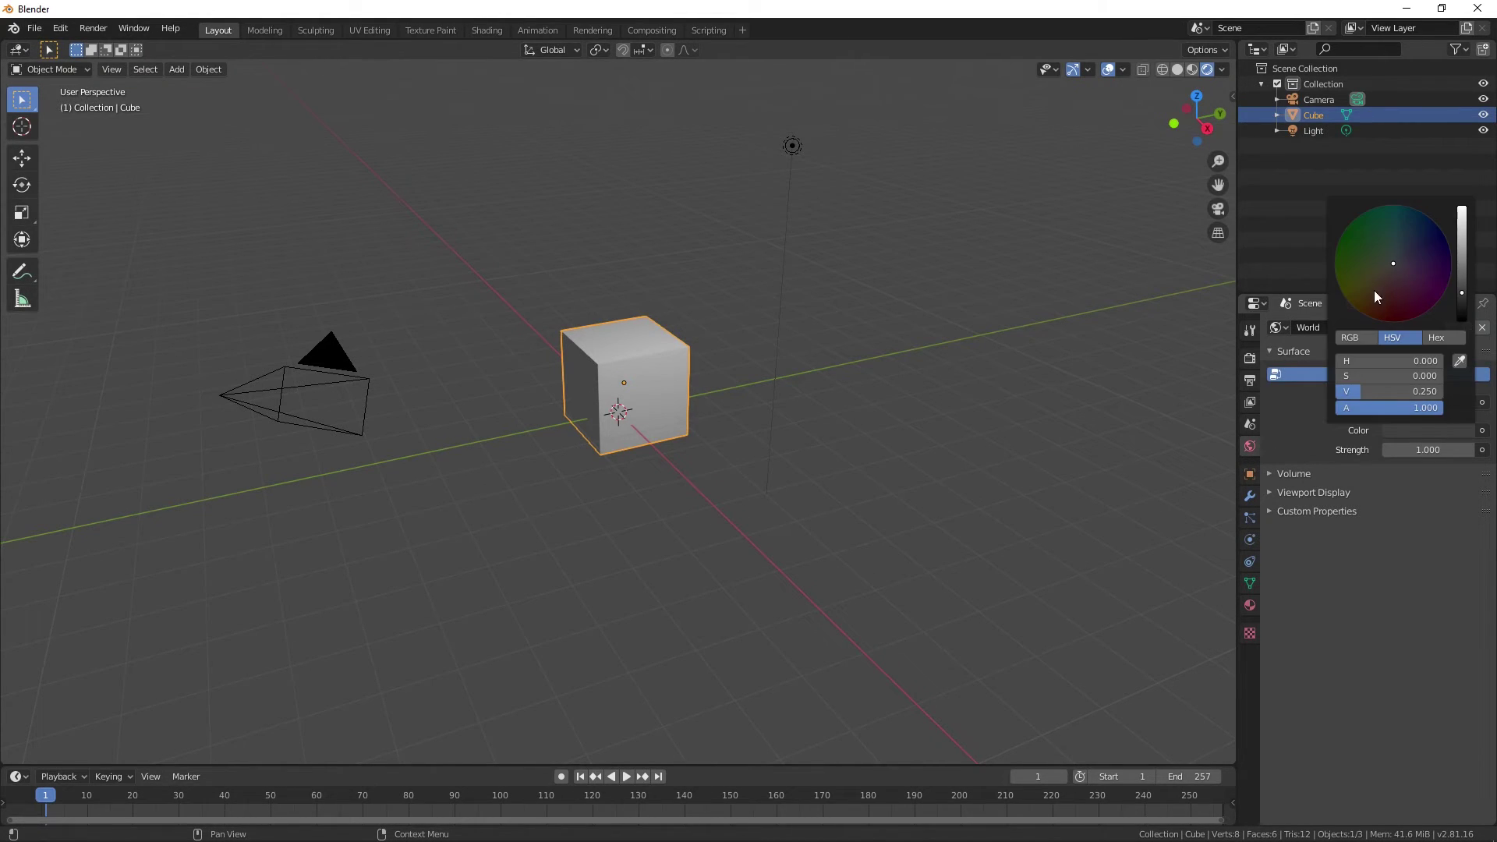
pyautogui.moveTo(1374, 290)
pyautogui.mouseDown()
pyautogui.moveTo(1372, 314)
pyautogui.moveTo(1408, 315)
pyautogui.mouseUp()
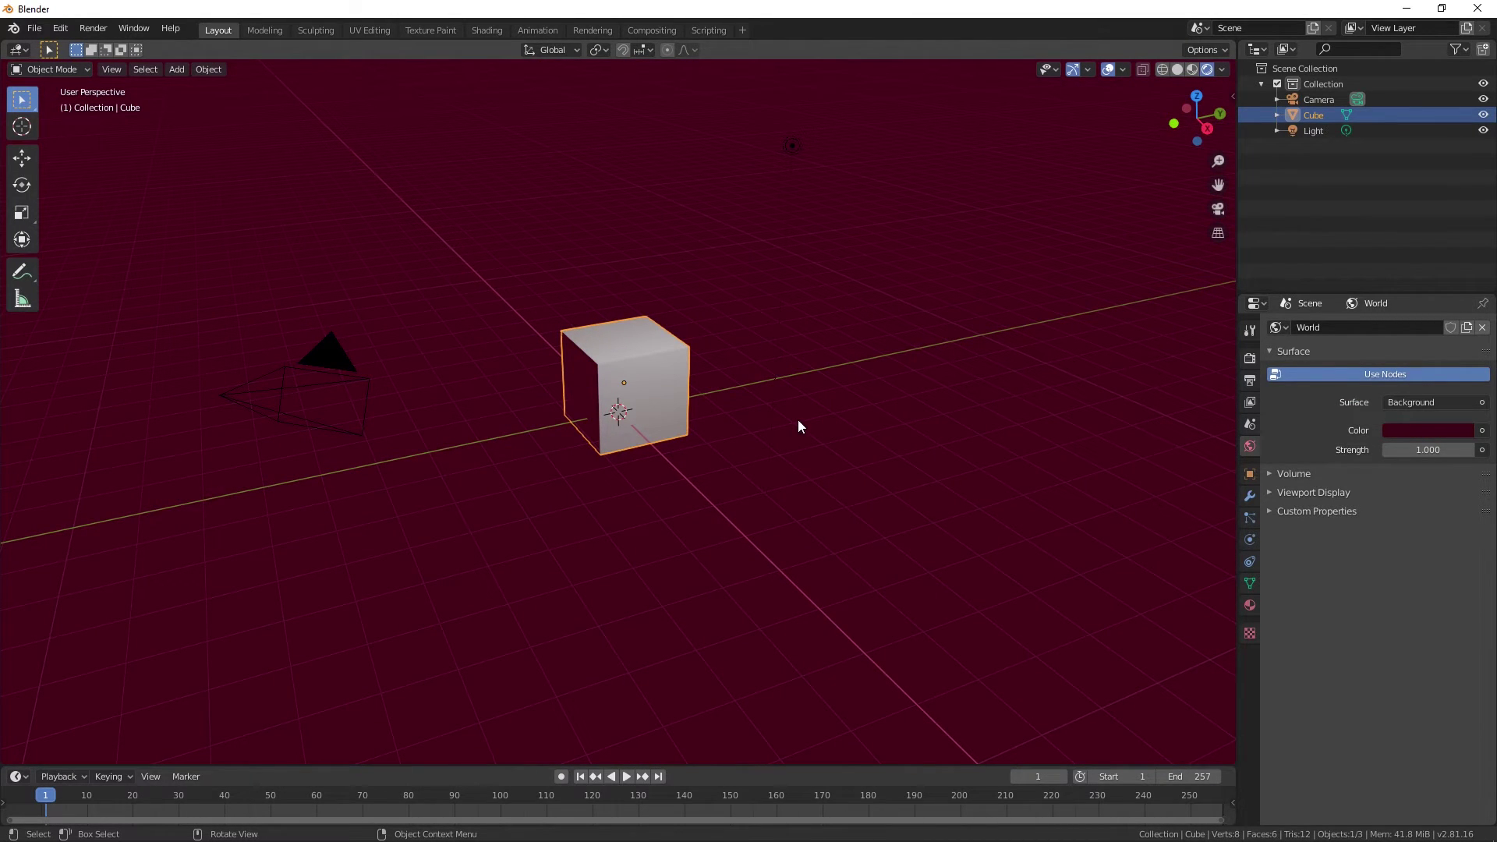
pyautogui.click(1409, 404)
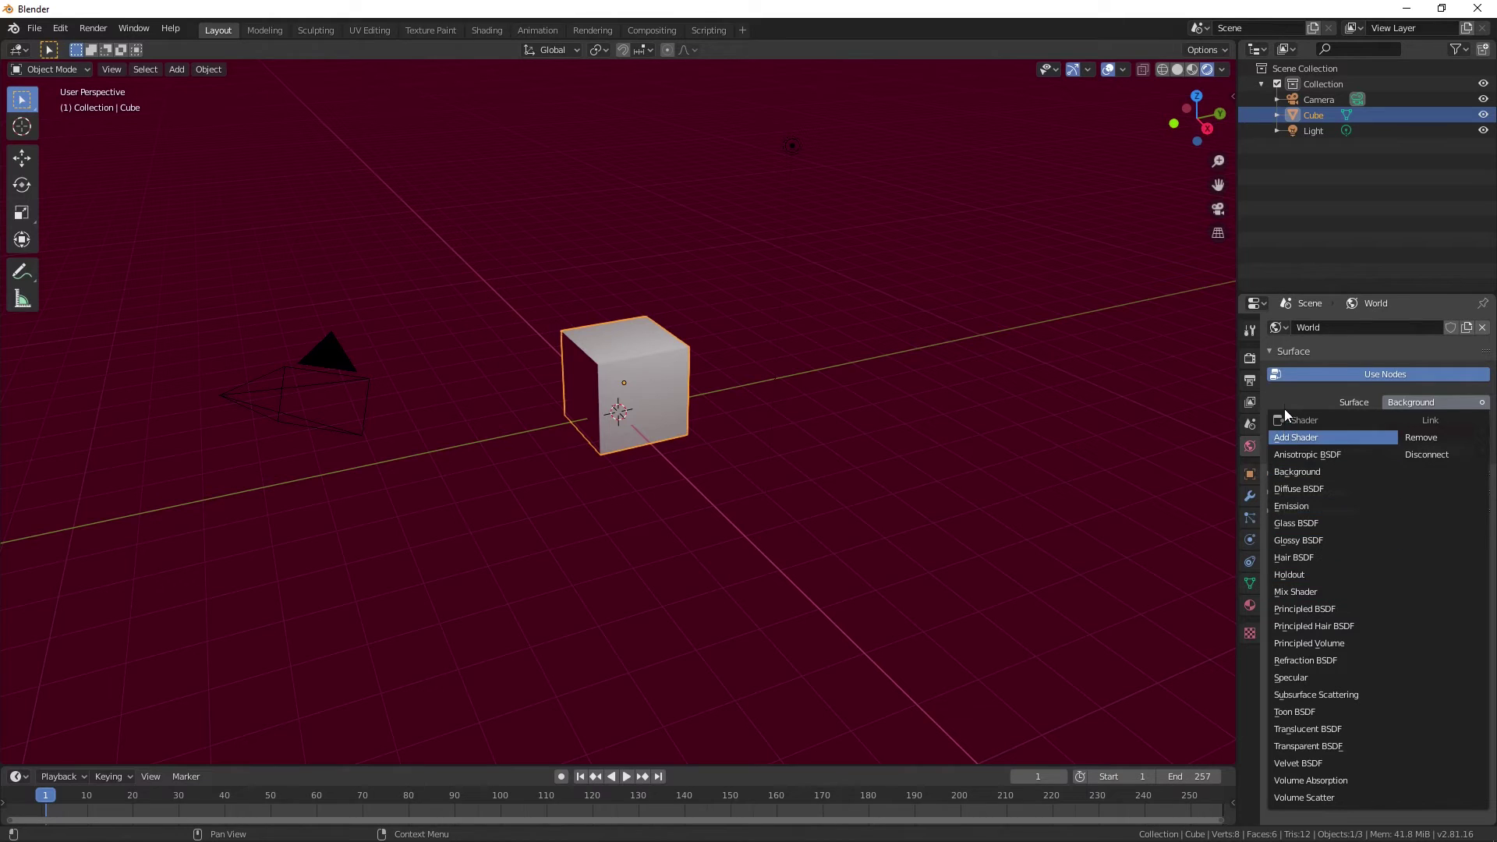
pyautogui.press('Escape')
# Change the World colour to a dark desaturated brown and return to Solid shading
pyautogui.click(1397, 433)
pyautogui.moveTo(1407, 288); pyautogui.dragTo(1396, 269)
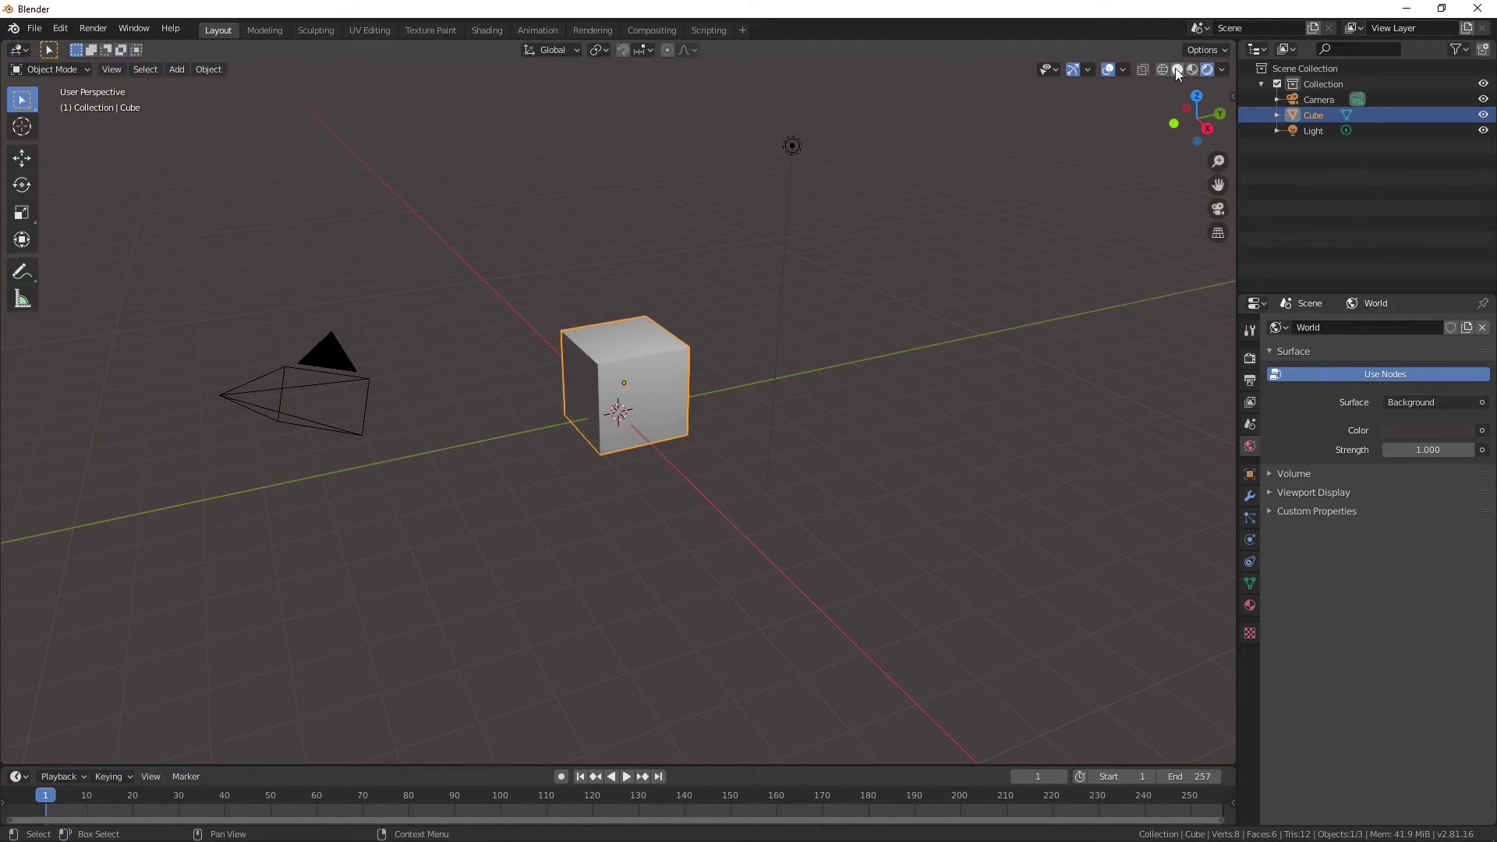
pyautogui.click(1176, 69)
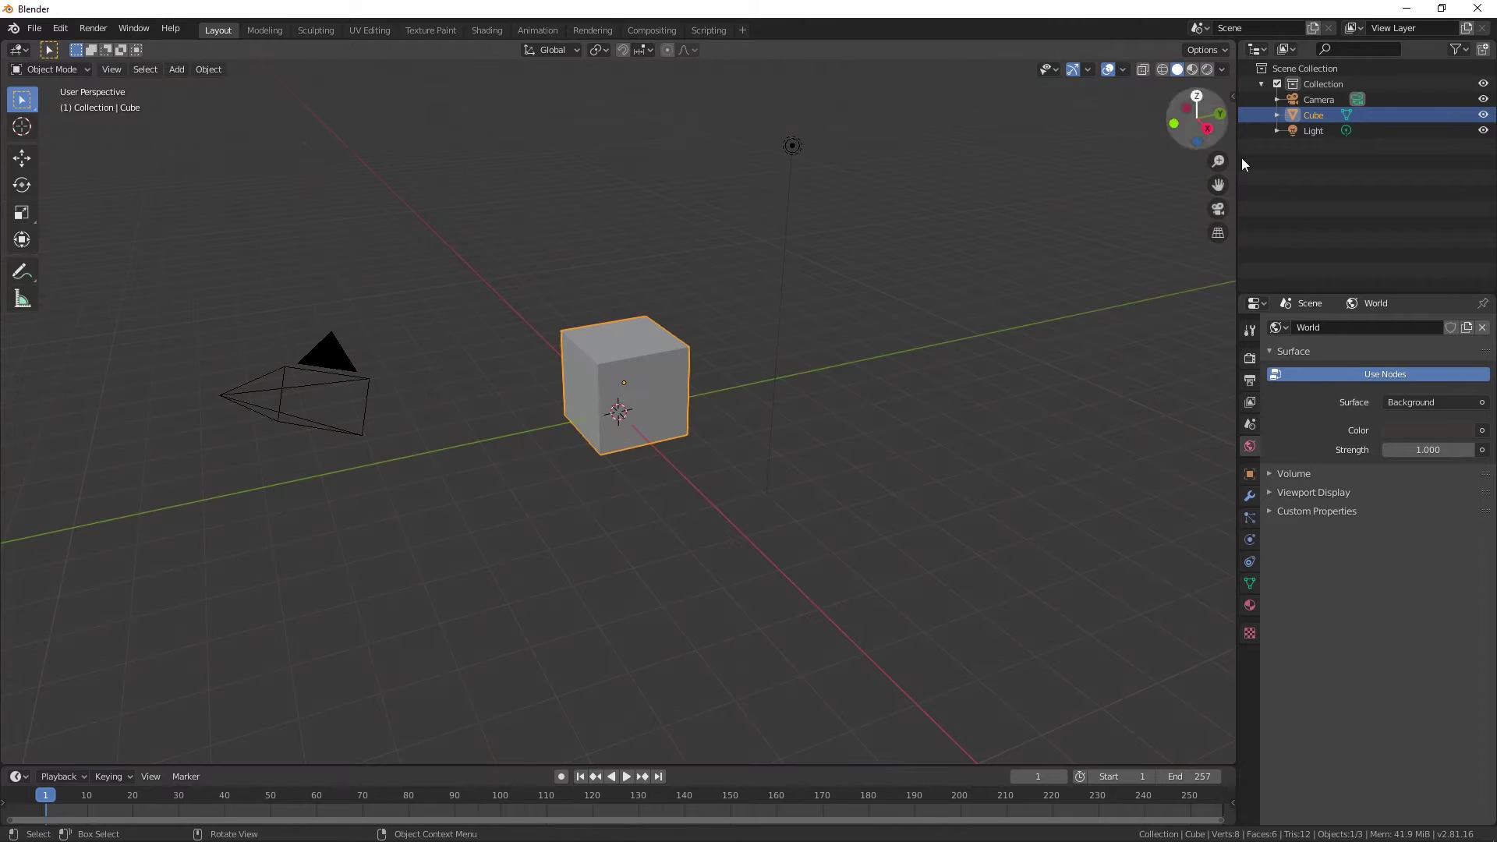
# Move the cube to X 0.97, Z 1.39 m and scale it to 2.310 by 2.050
pyautogui.click(1250, 475)
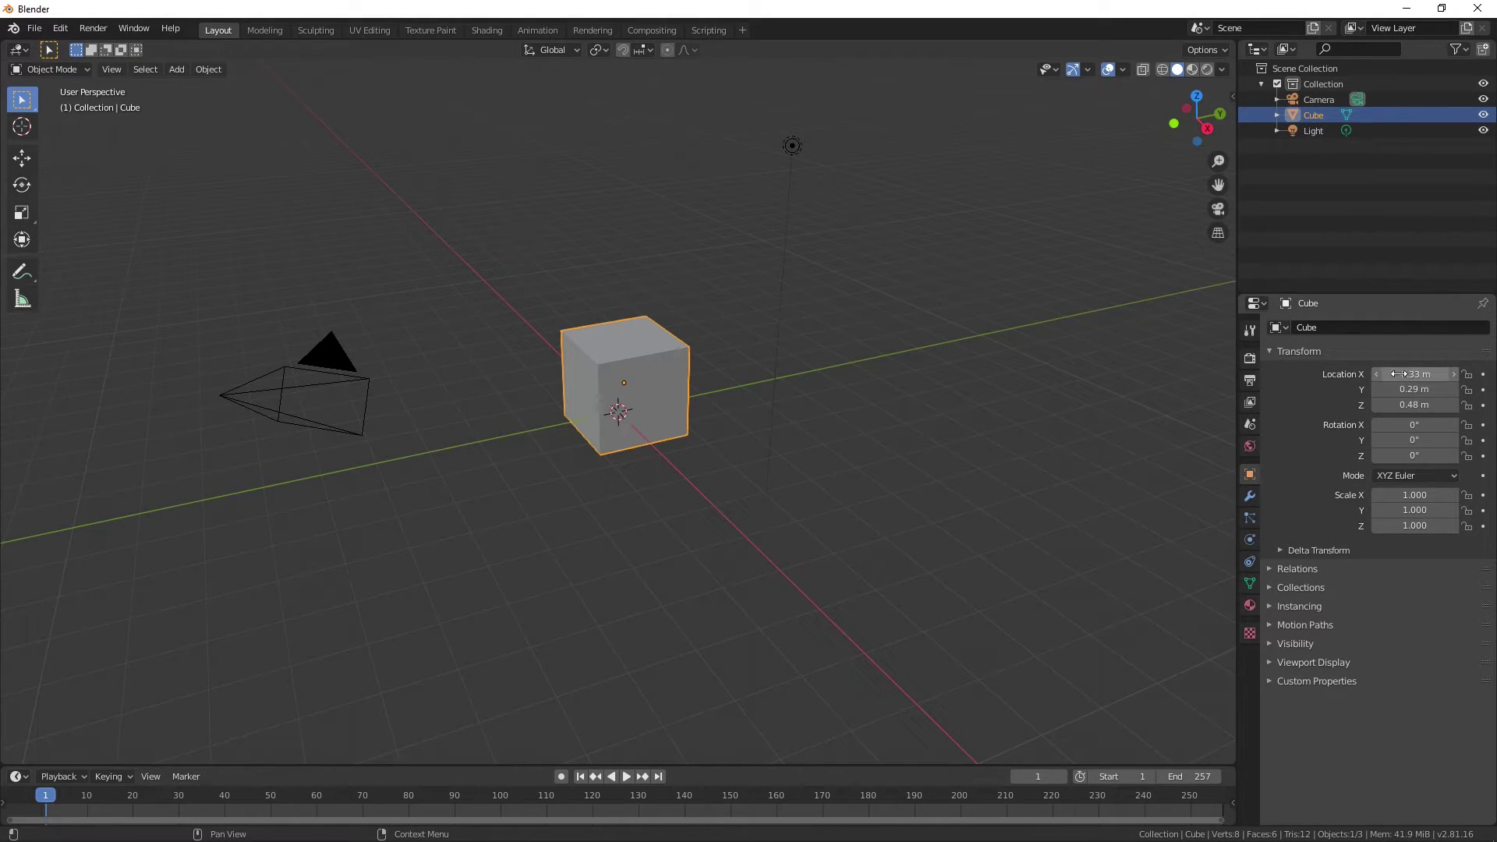
pyautogui.moveTo(1398, 374)
pyautogui.mouseDown()
pyautogui.moveTo(1443, 374)
pyautogui.moveTo(1416, 425)
pyautogui.moveTo(1431, 441)
pyautogui.mouseUp()
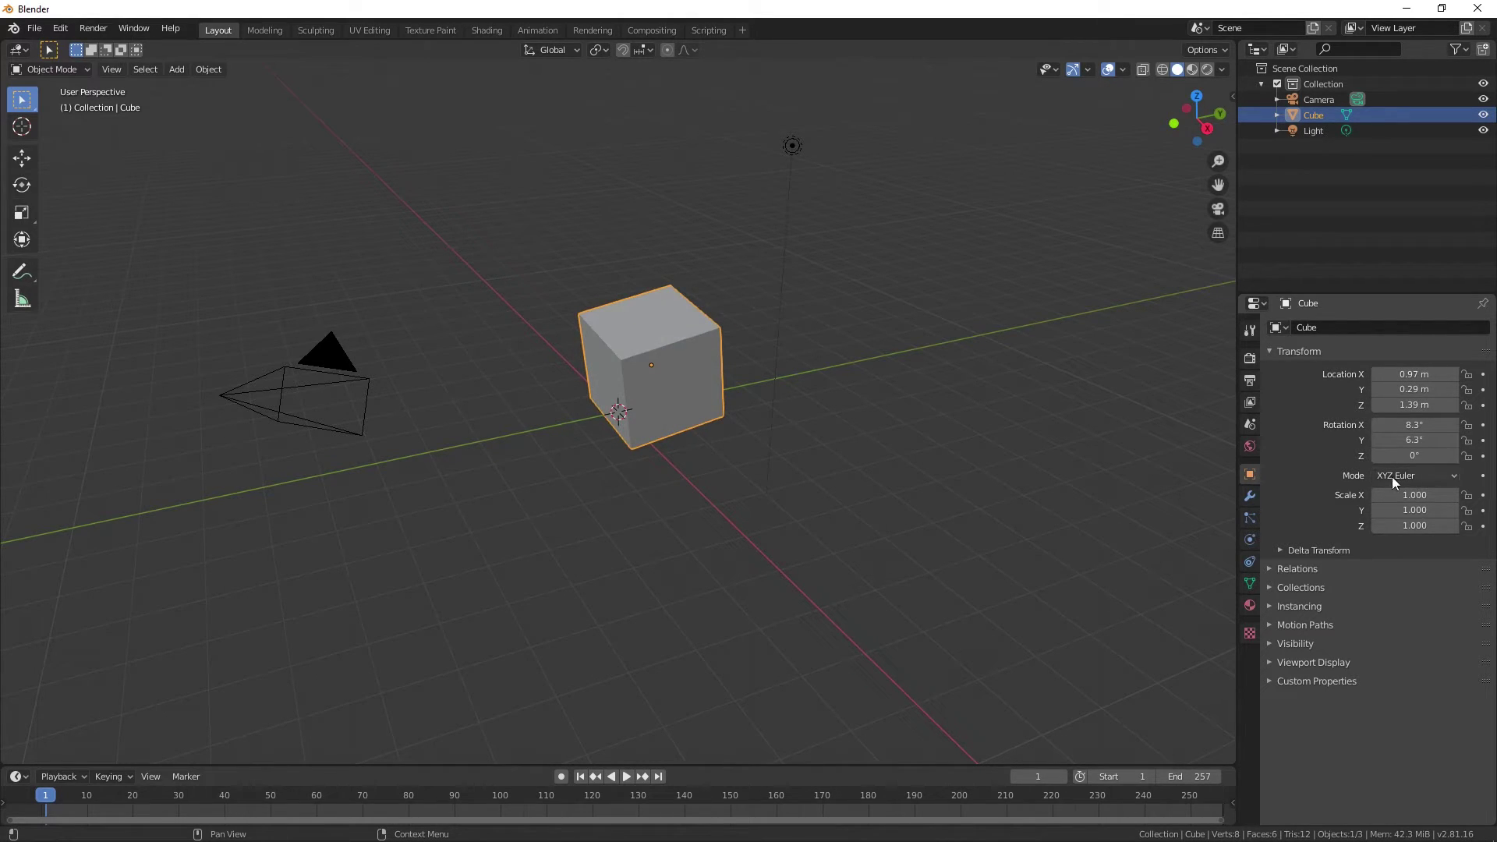
pyautogui.moveTo(1396, 495)
pyautogui.mouseDown()
pyautogui.moveTo(1439, 495)
pyautogui.moveTo(1435, 510)
pyautogui.mouseUp()
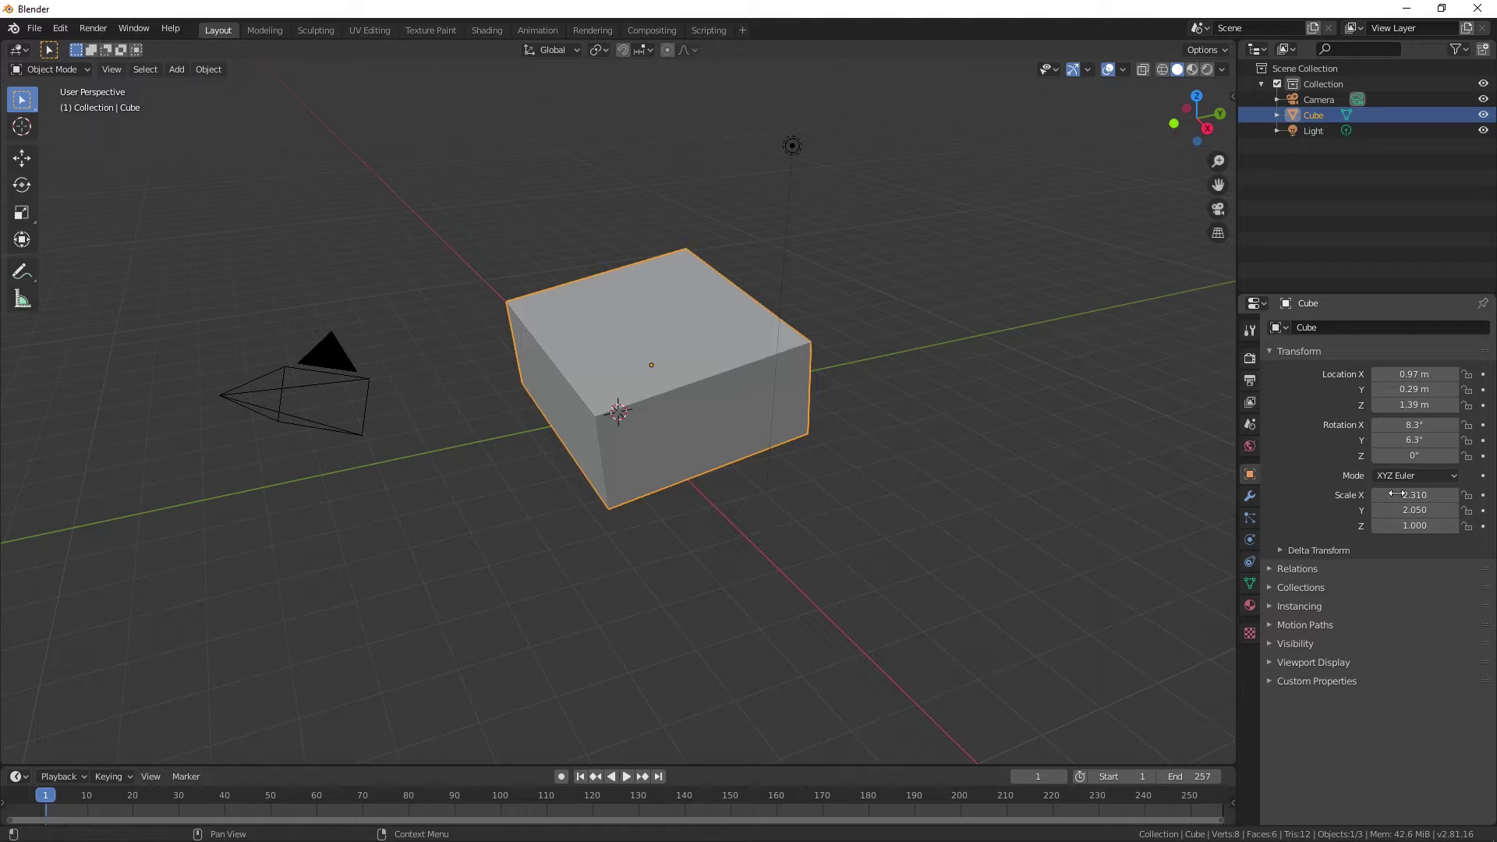
pyautogui.click(1277, 570)
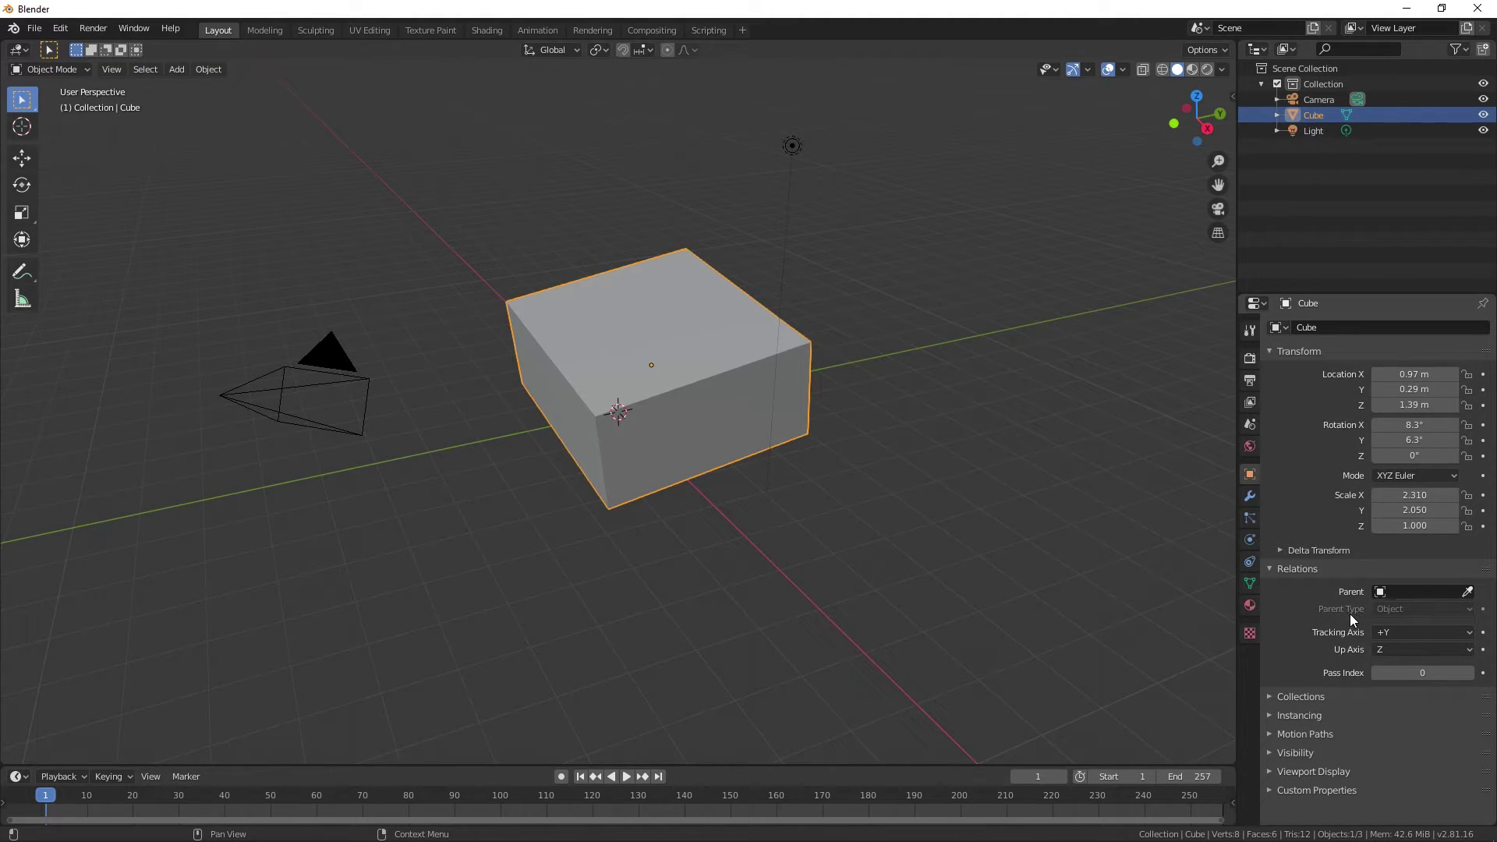
# Add a Suzanne monkey mesh, place it right of the cube, and reselect the cube
pyautogui.hotkey('shift', 'a')
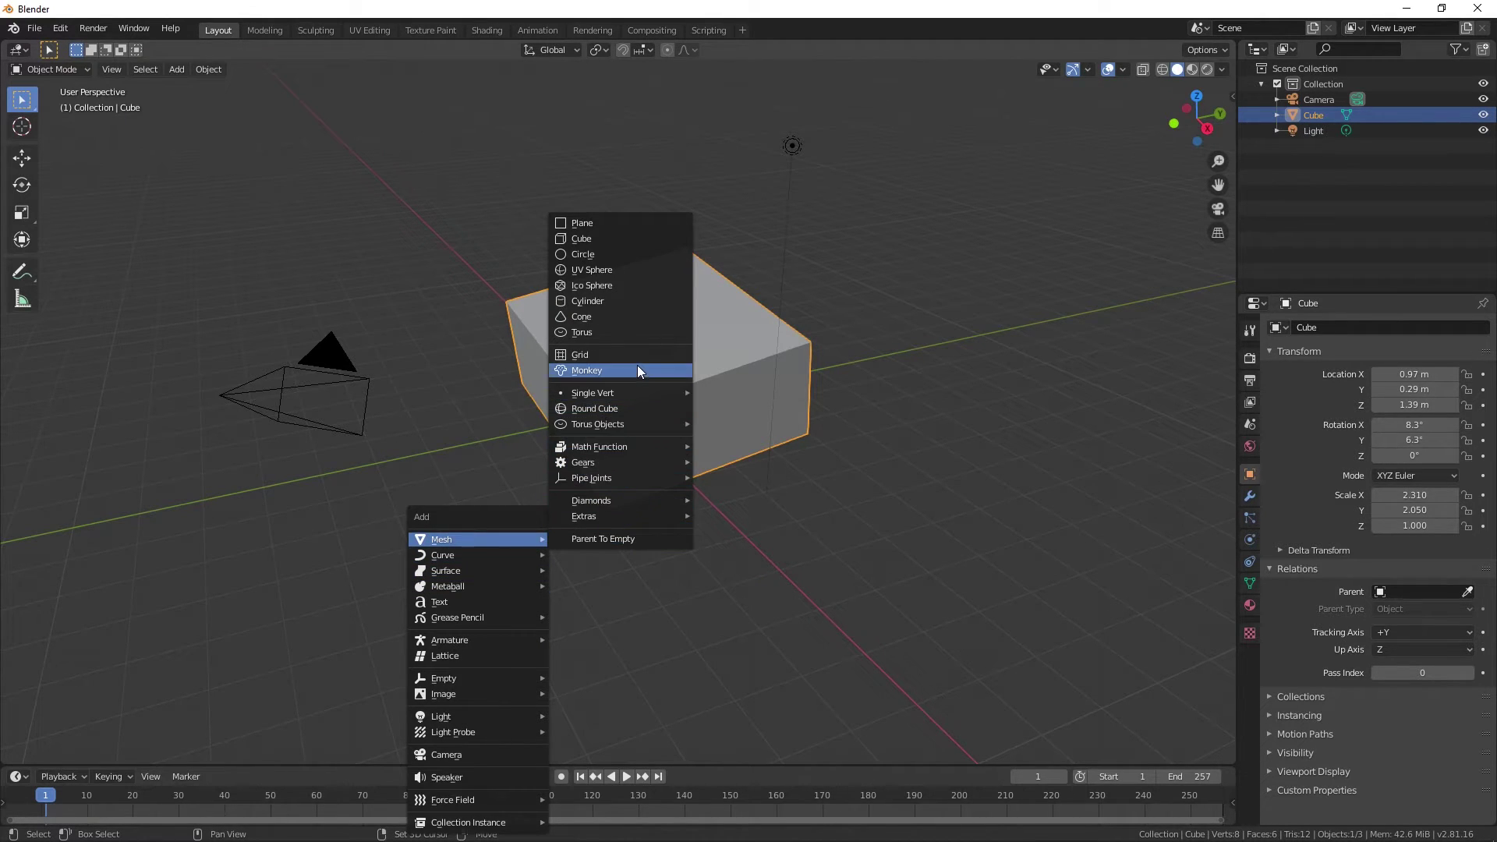
pyautogui.click(638, 368)
pyautogui.press('g')
pyautogui.click(1058, 464)
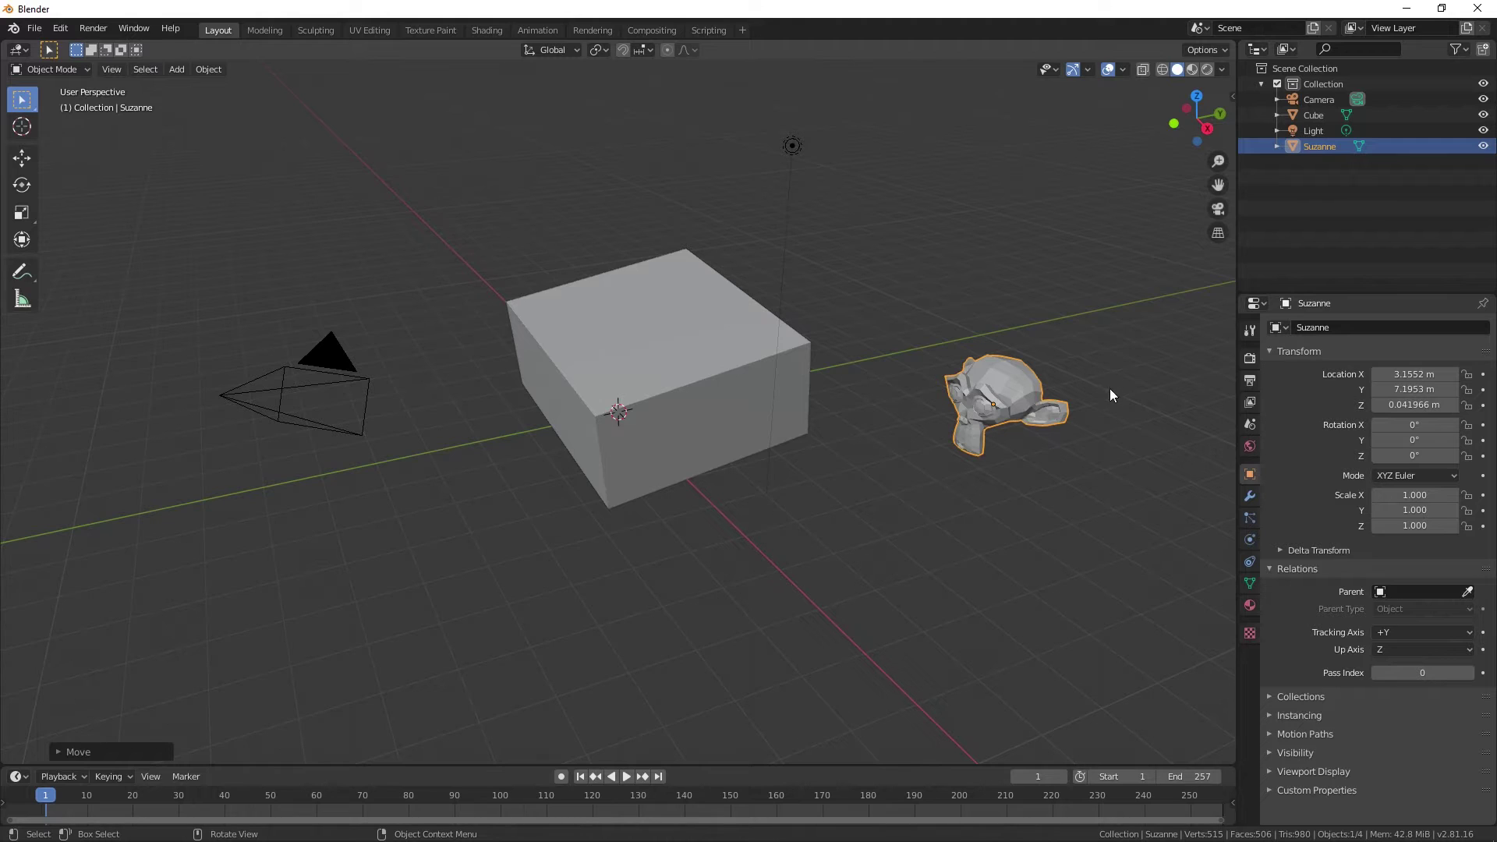
pyautogui.click(662, 367)
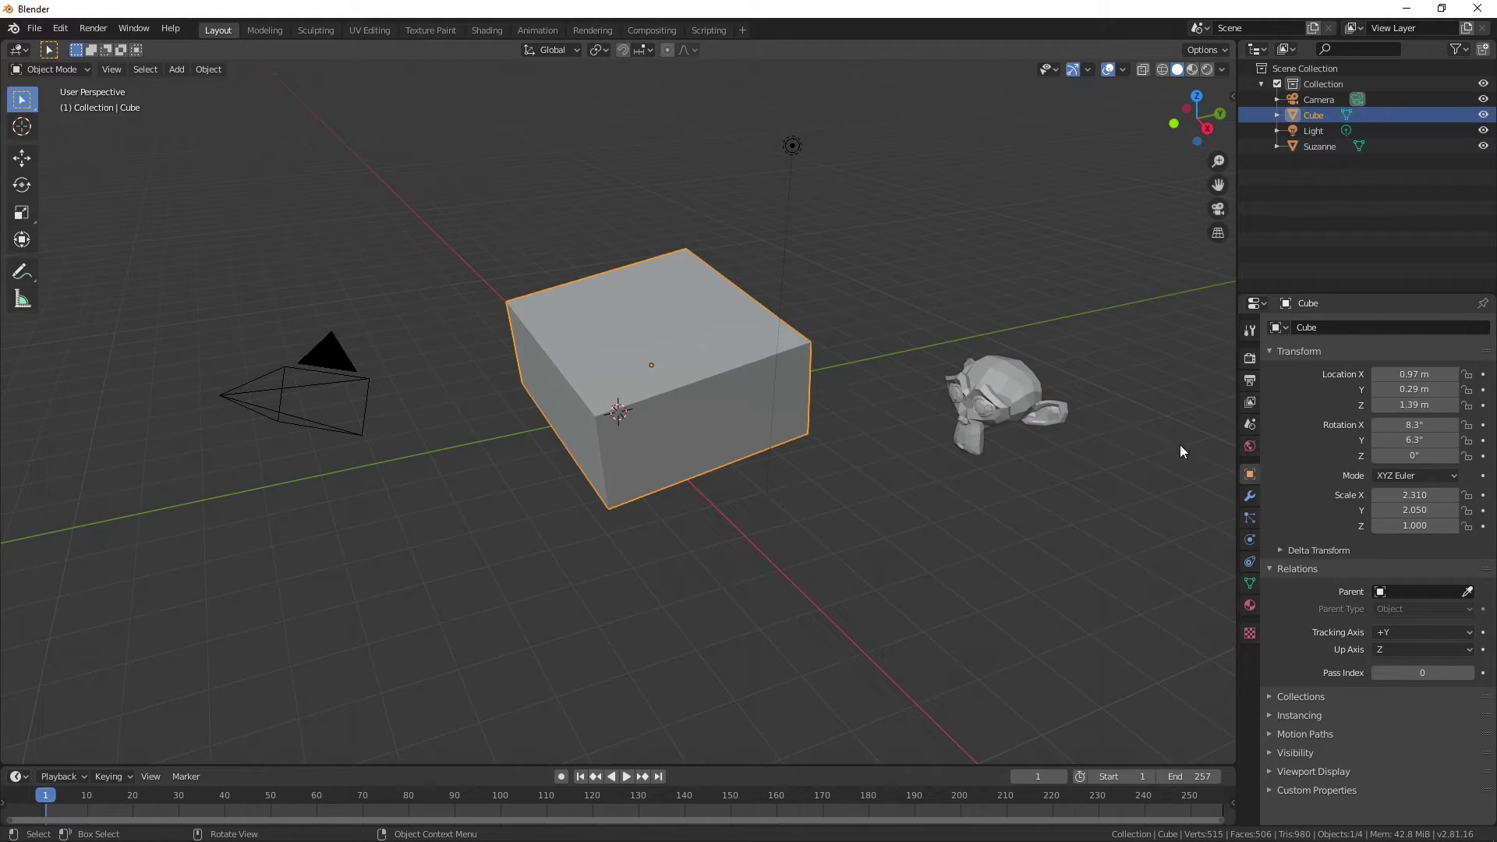
pyautogui.click(1050, 399)
pyautogui.click(709, 343)
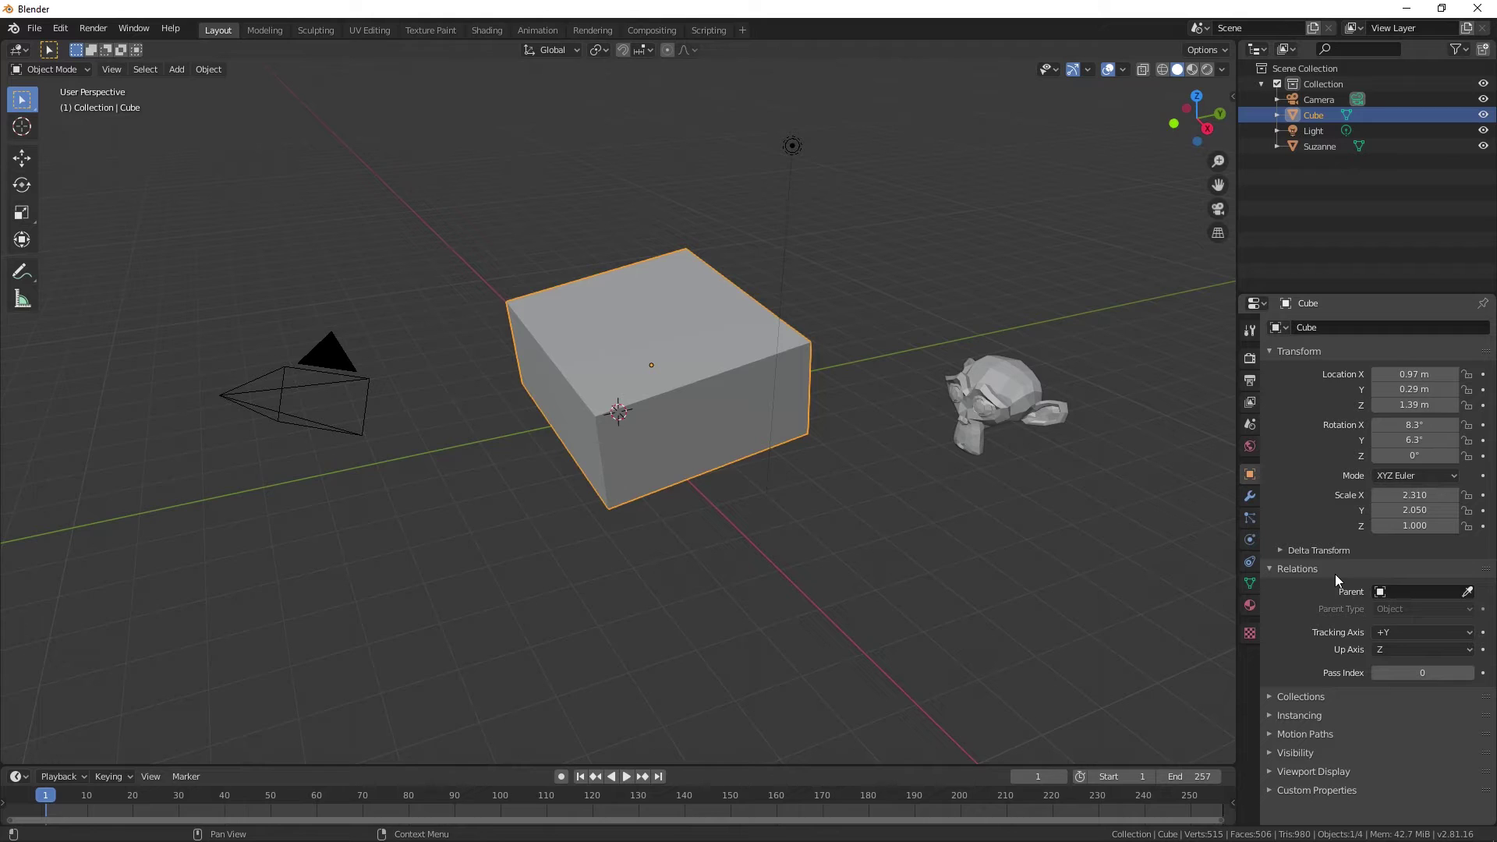
# Make Suzanne the cube's parent and reposition the cube
pyautogui.click(1411, 595)
pyautogui.click(1334, 646)
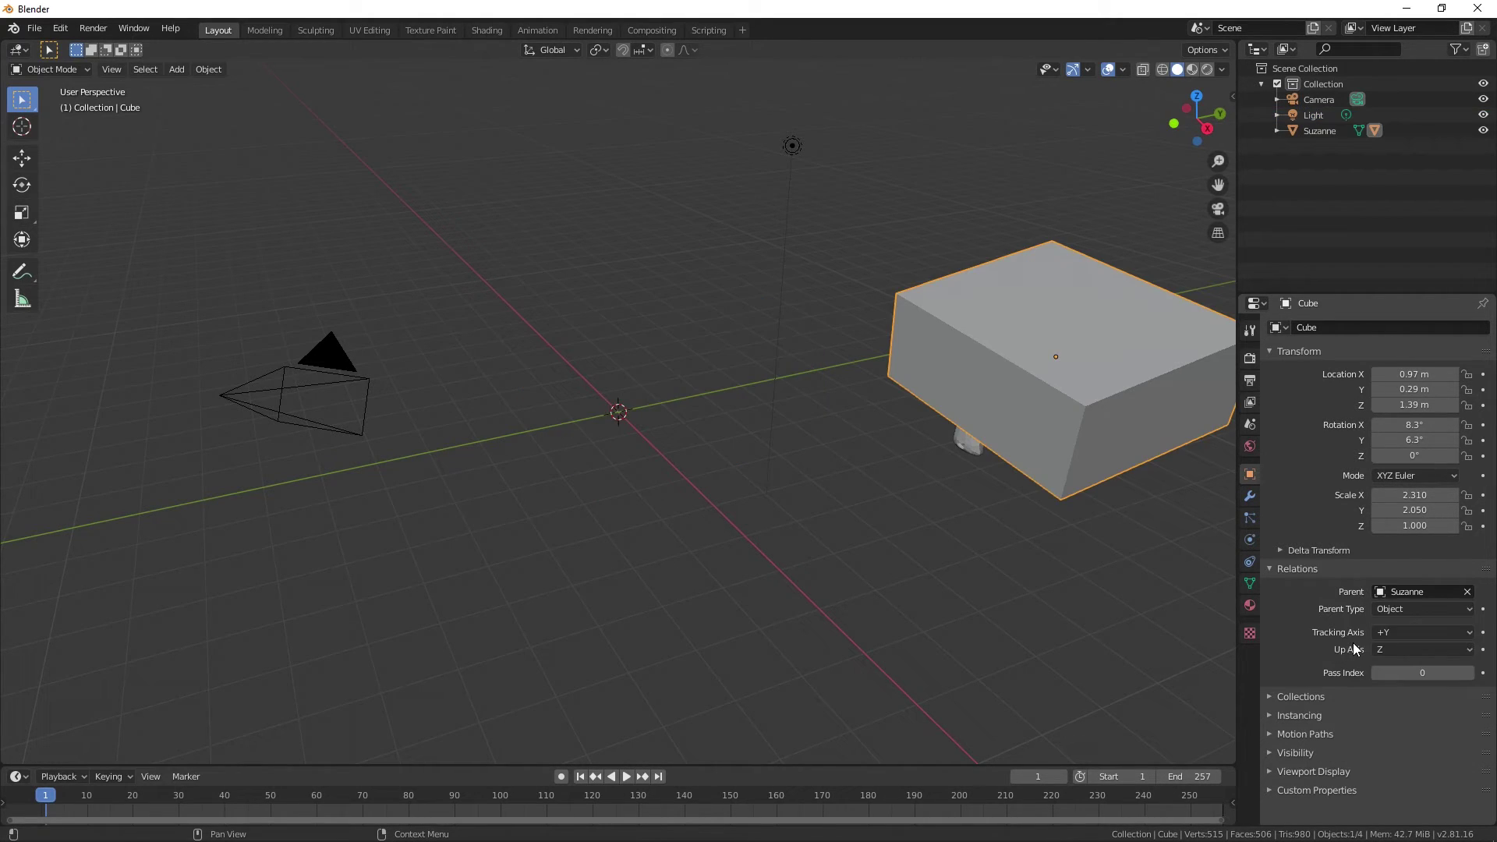
pyautogui.click(984, 490)
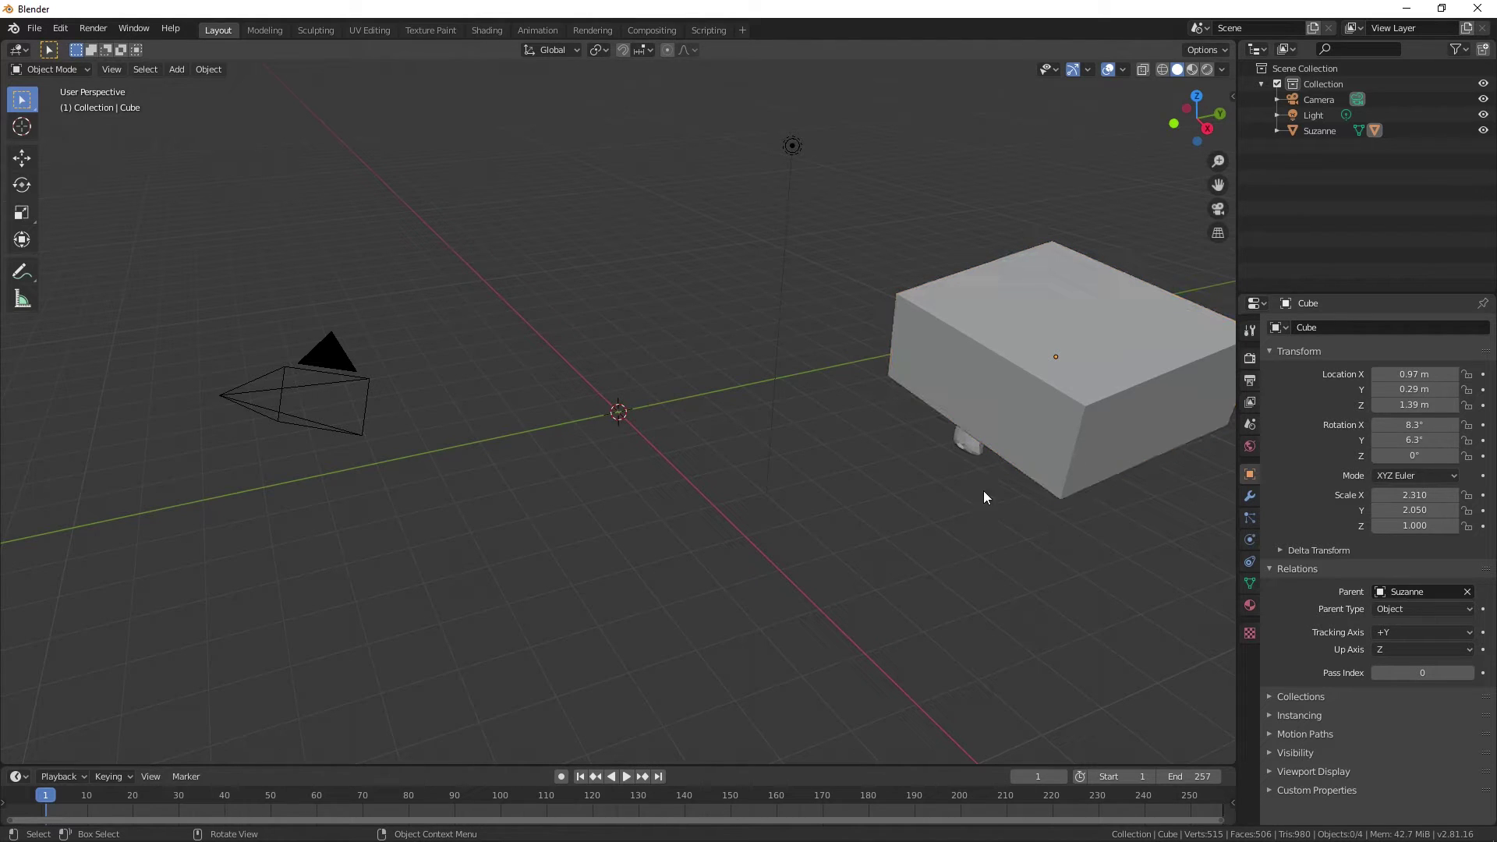
pyautogui.click(1041, 404)
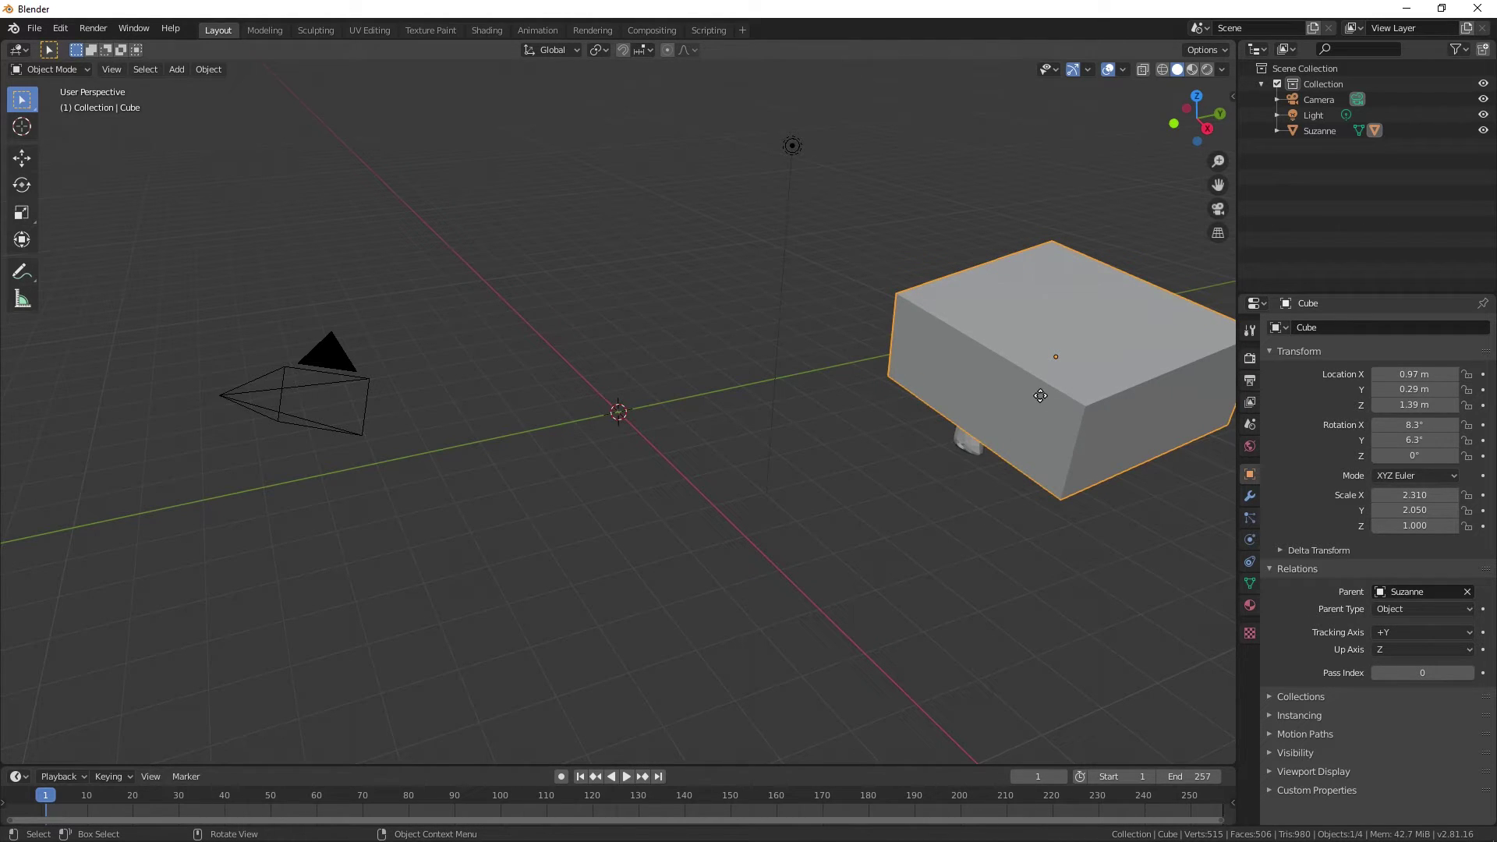
pyautogui.press('g')
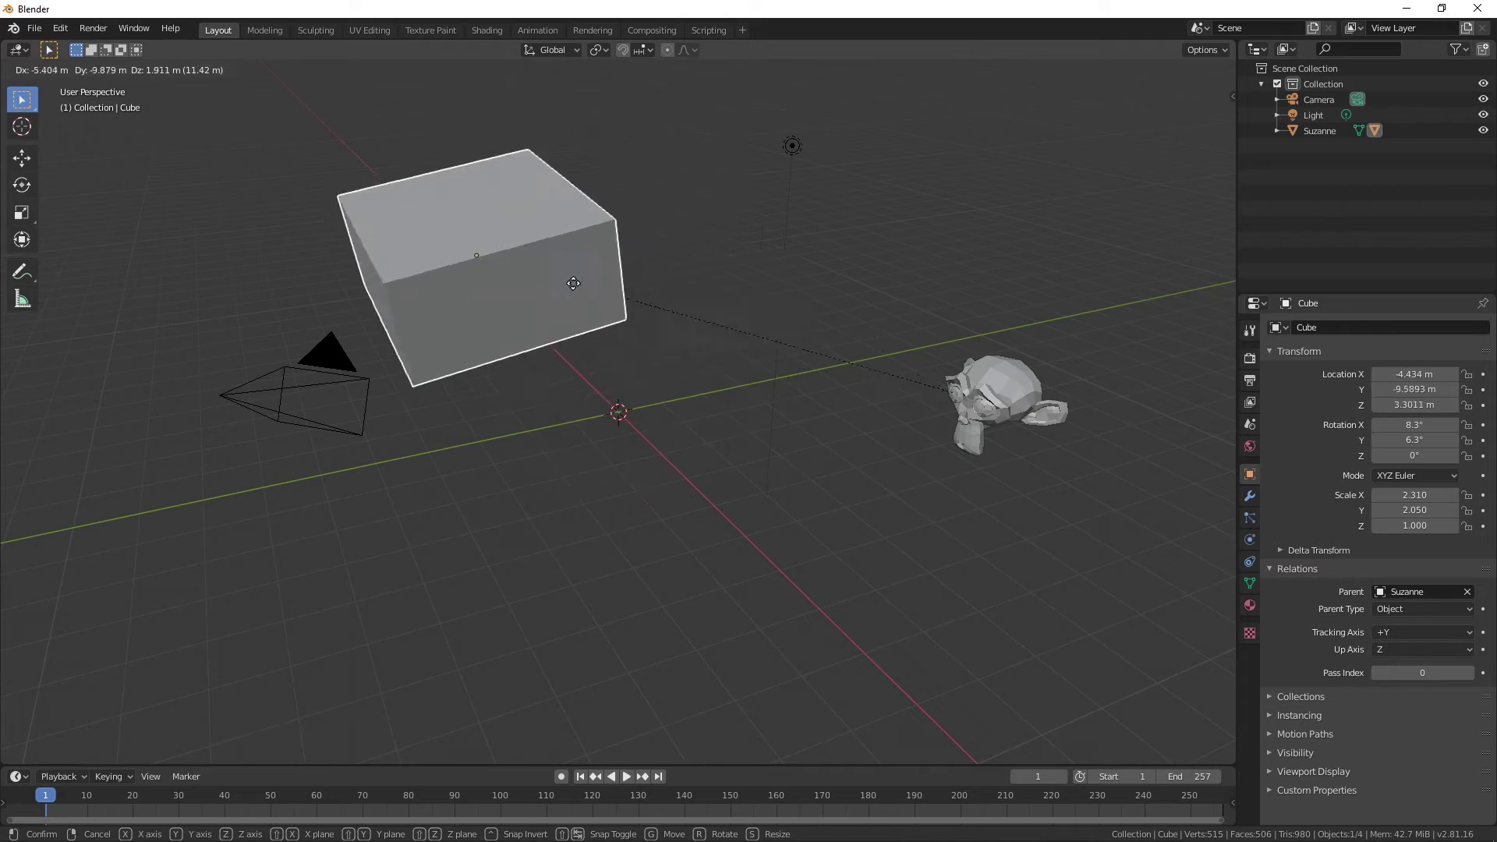
pyautogui.click(534, 329)
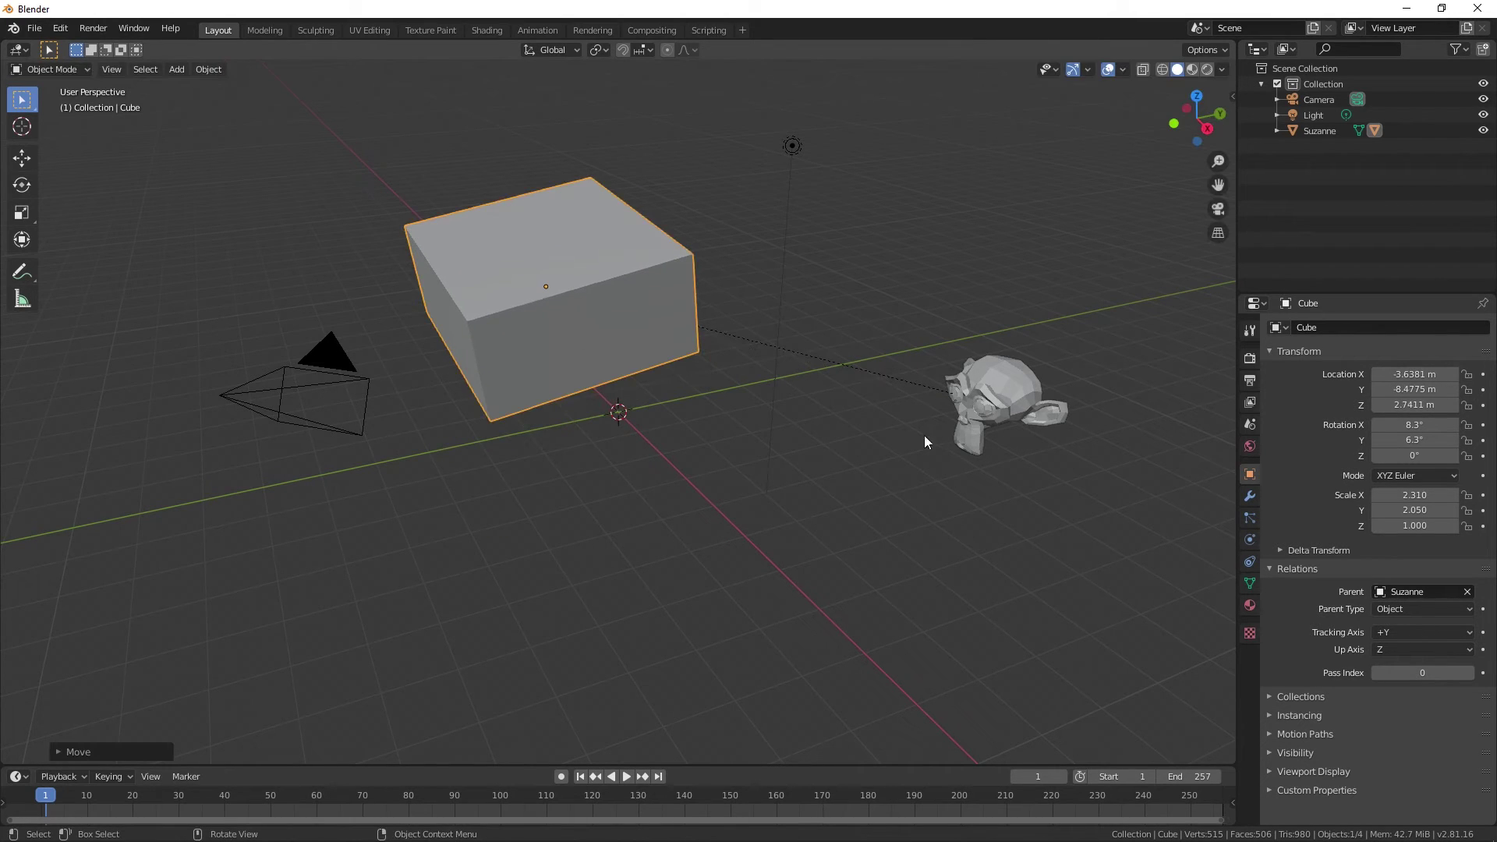
# Move Suzanne with its child cube to 2.9213, 5.8584, -0.61307 m
pyautogui.click(1020, 383)
pyautogui.press('g')
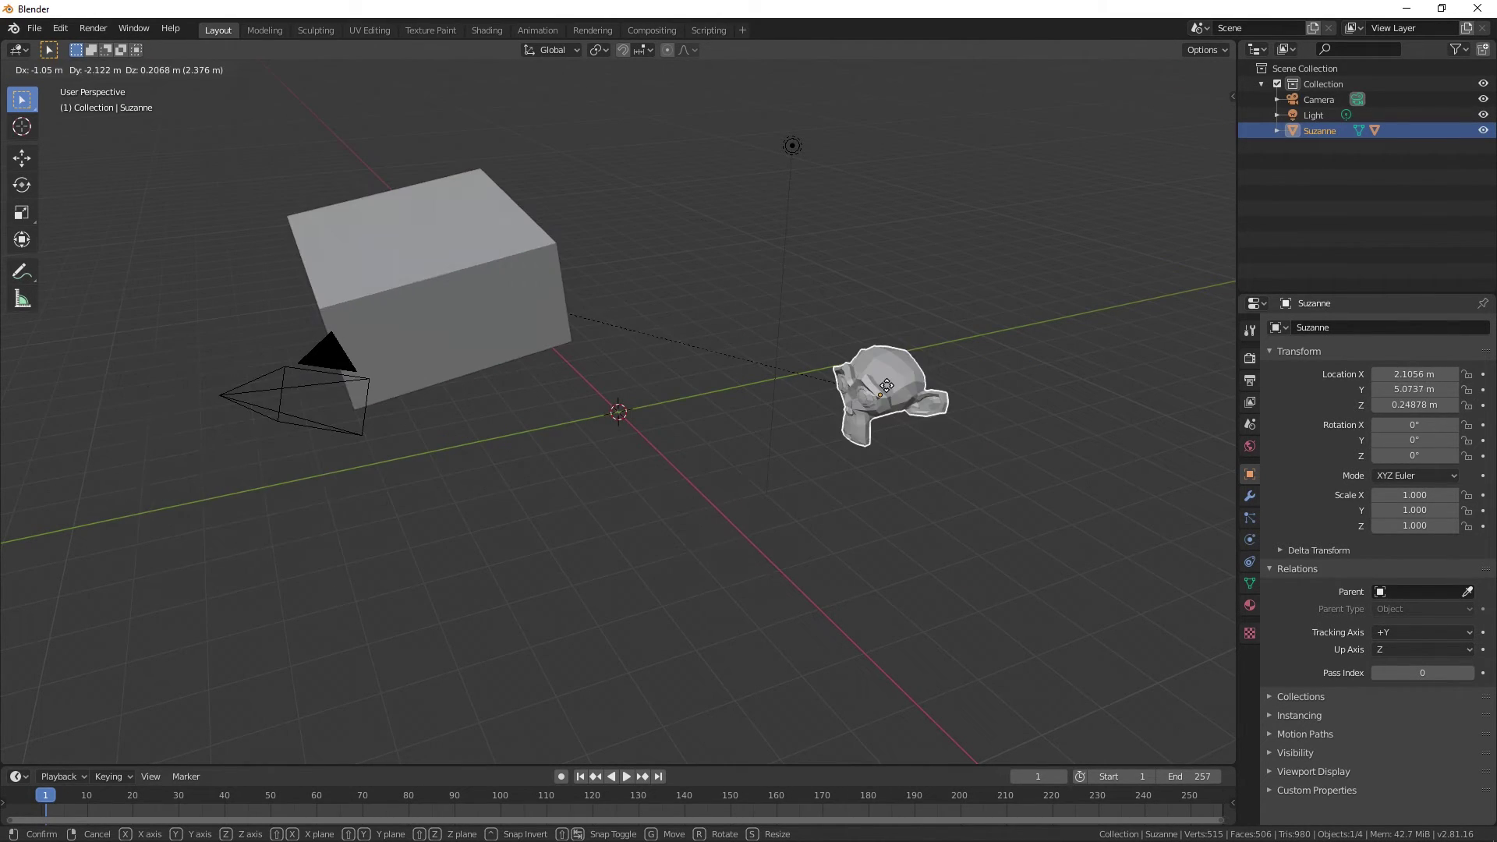
pyautogui.click(937, 430)
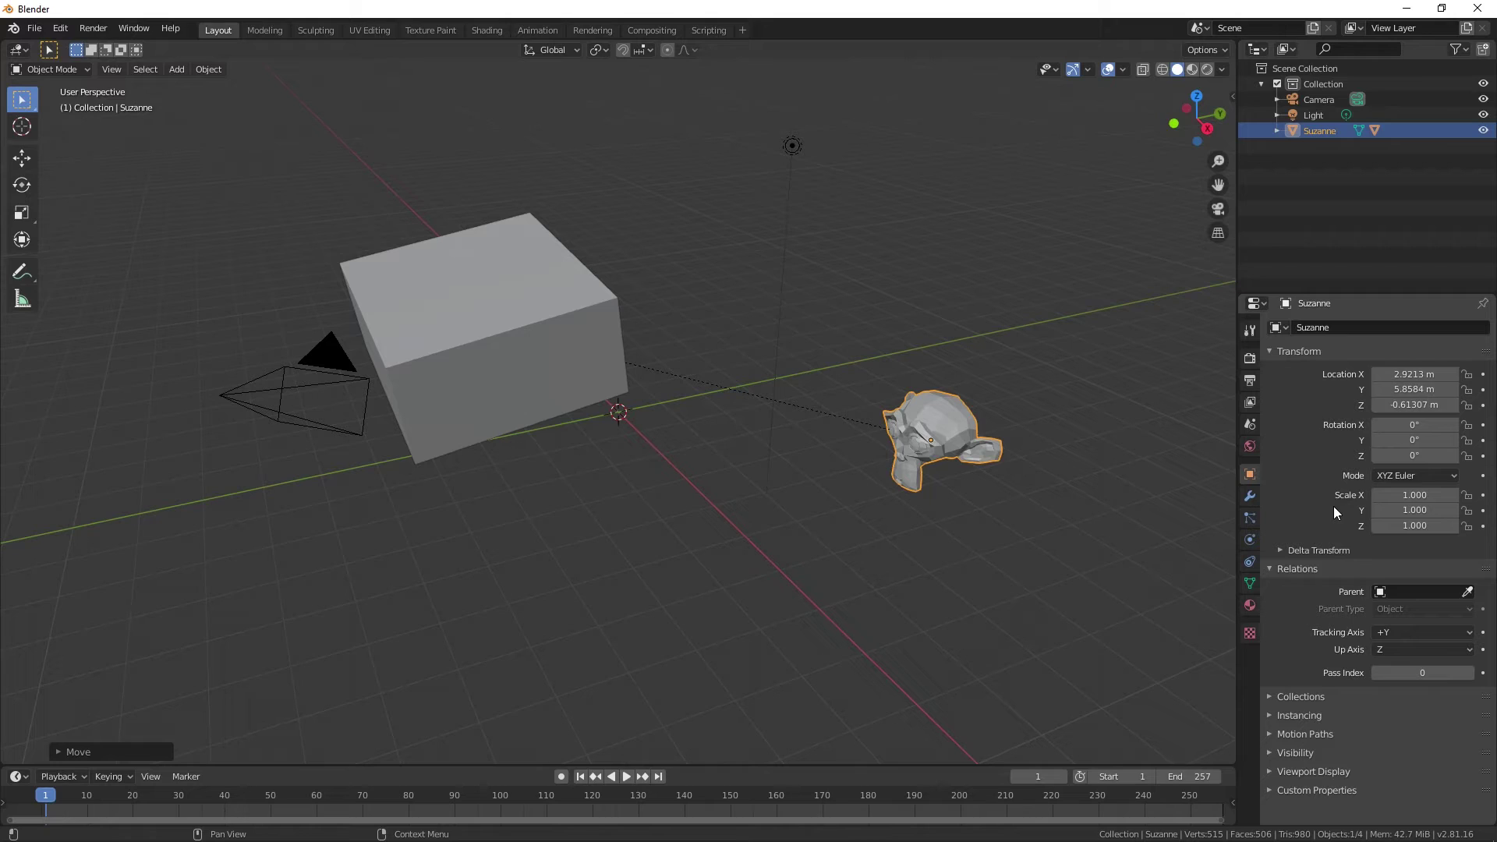
# Browse the Add Modifier list in Suzanne's Modifier tab, closing it without adding any modifier
pyautogui.click(1251, 496)
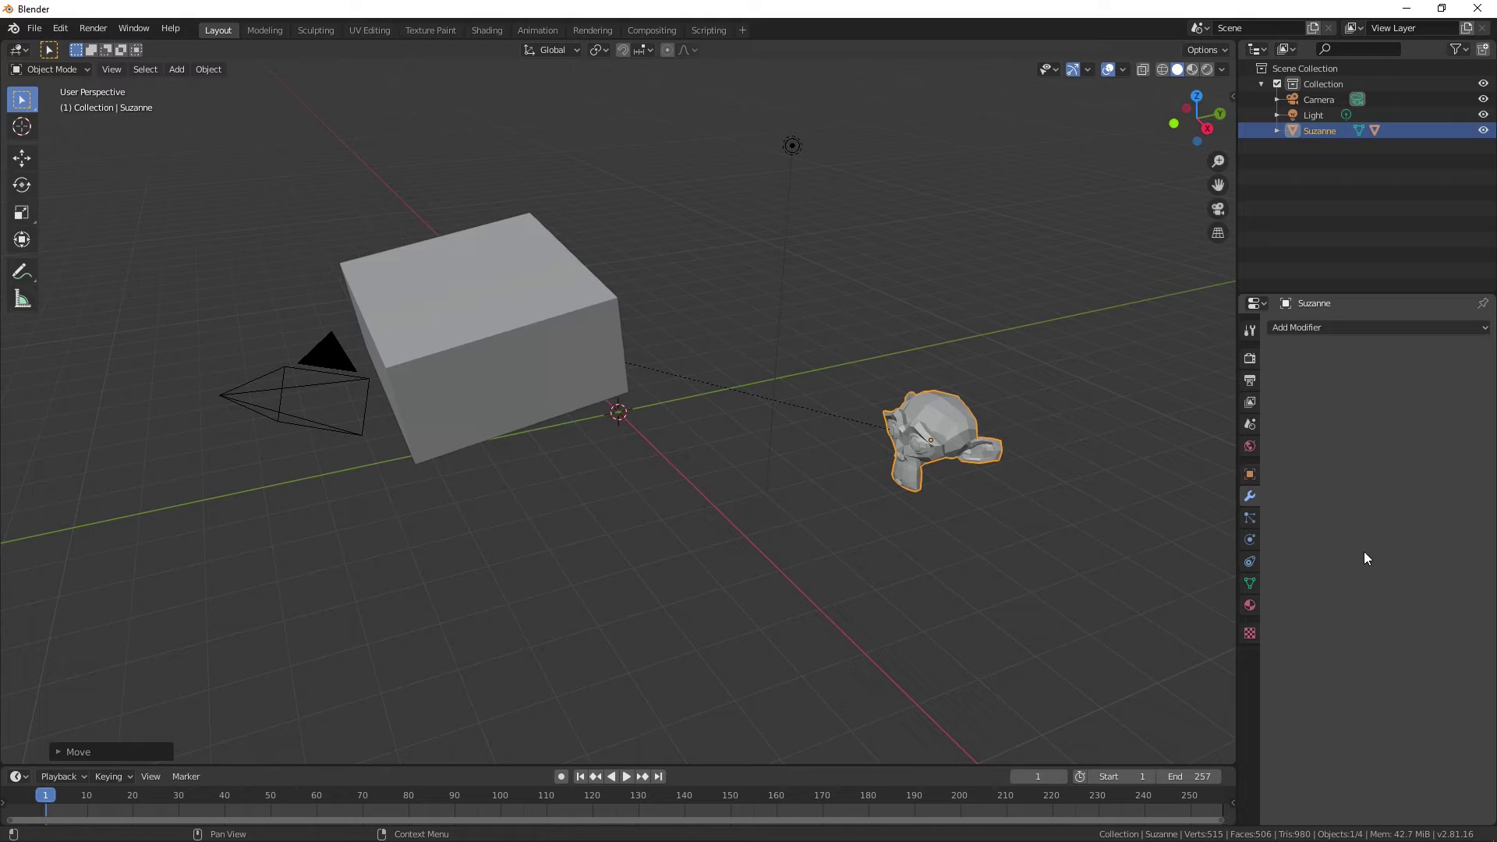
pyautogui.click(1409, 331)
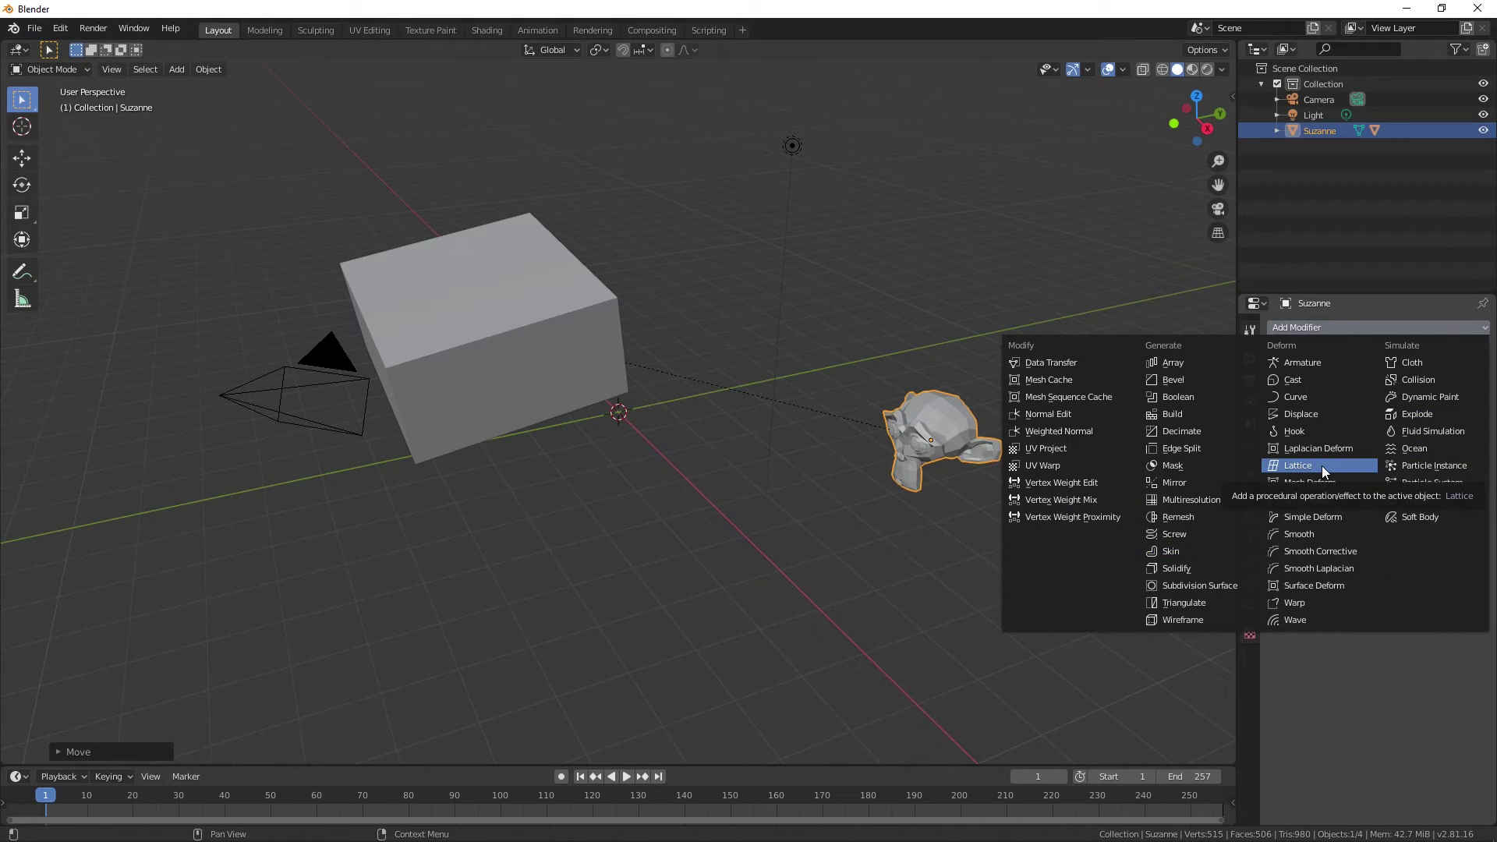
pyautogui.press('Escape')
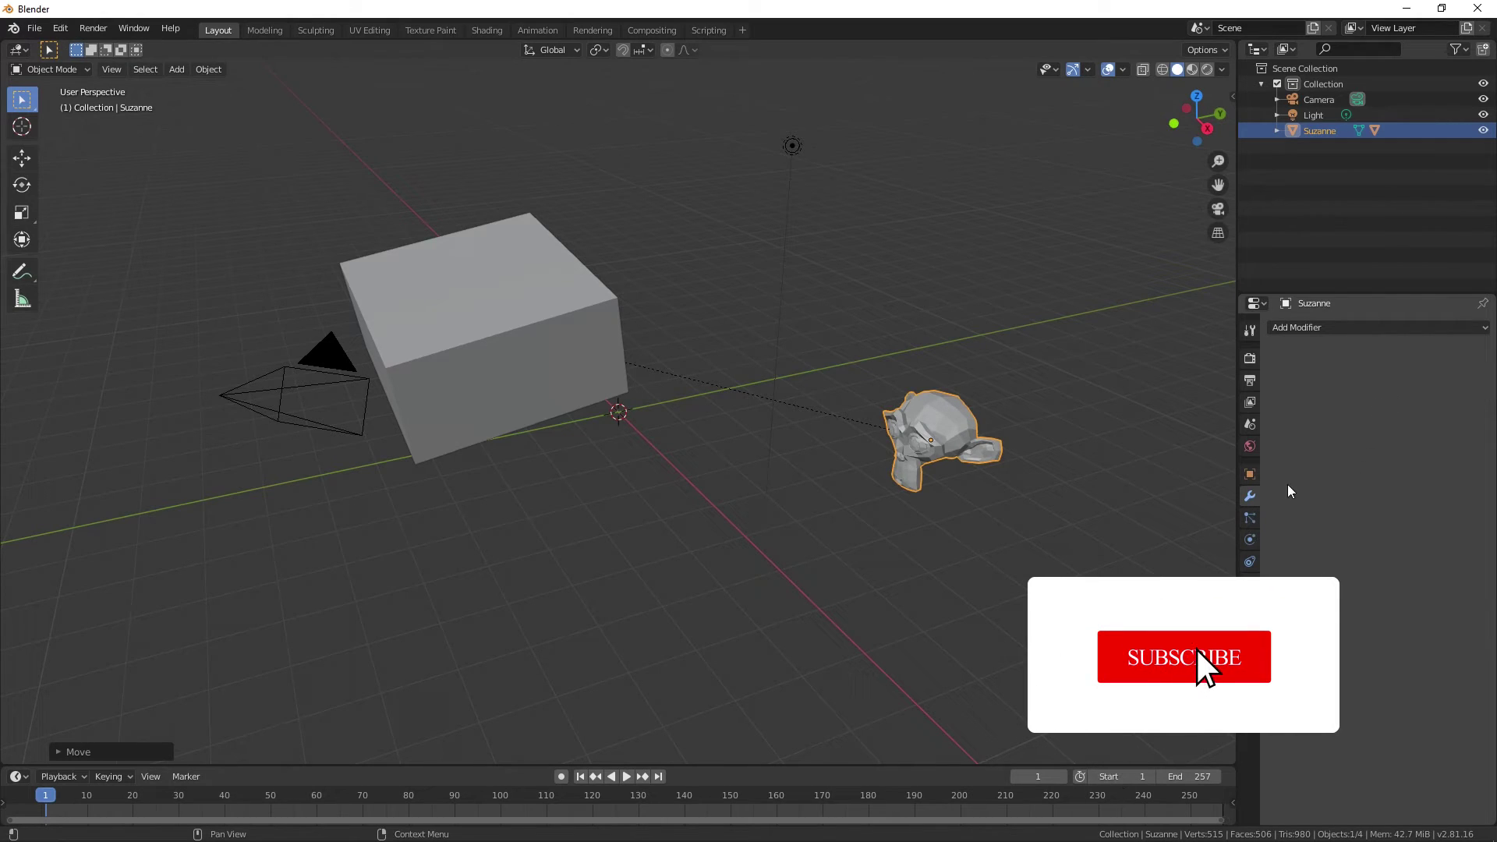
# View Suzanne's Particles tab, then its Physics tab listing Force Field, Cloth and Rigid Body
pyautogui.click(1255, 517)
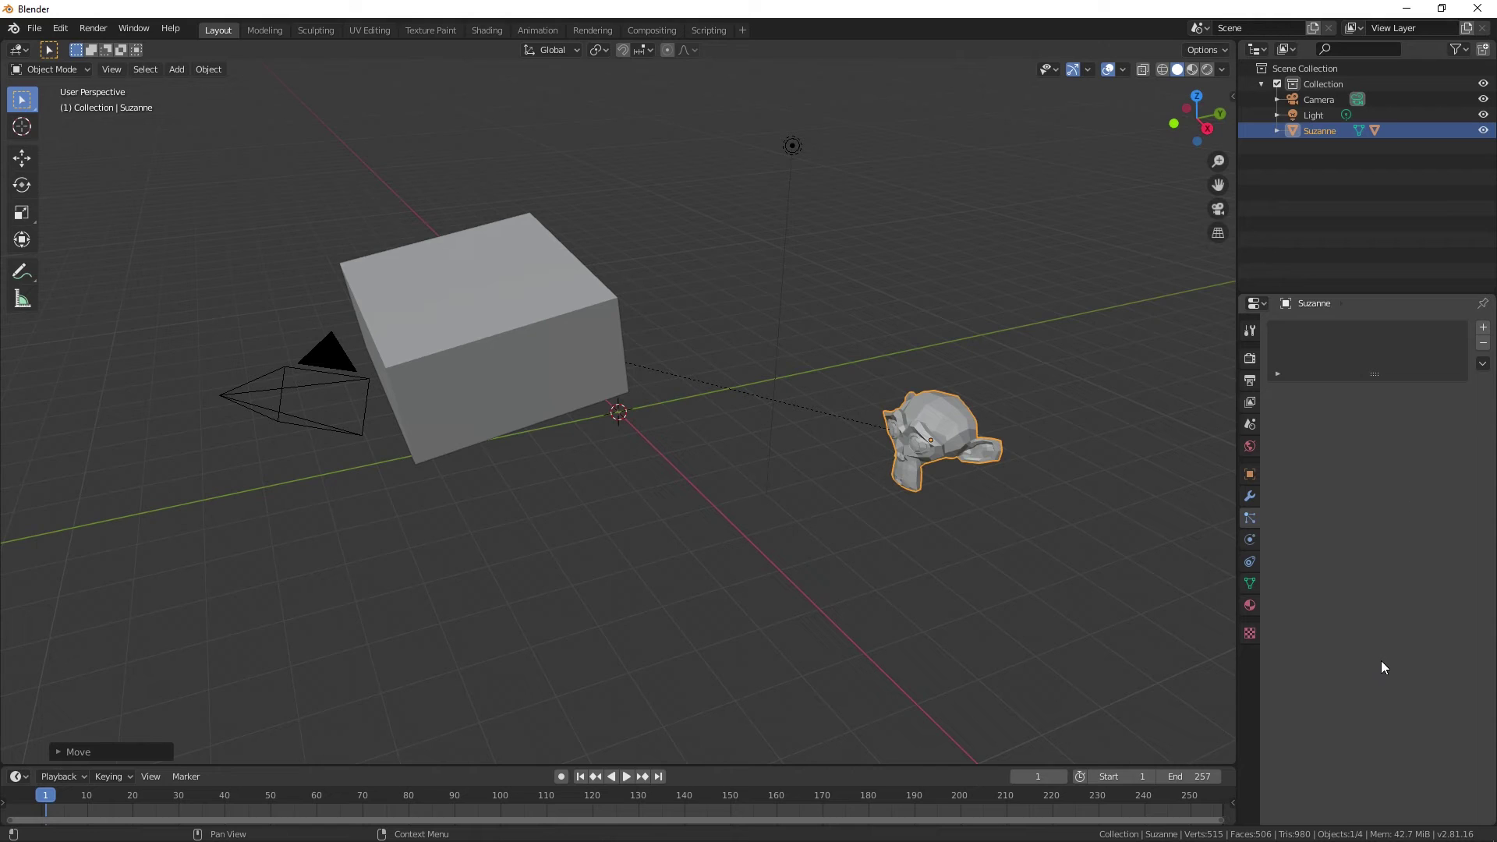
pyautogui.click(1250, 539)
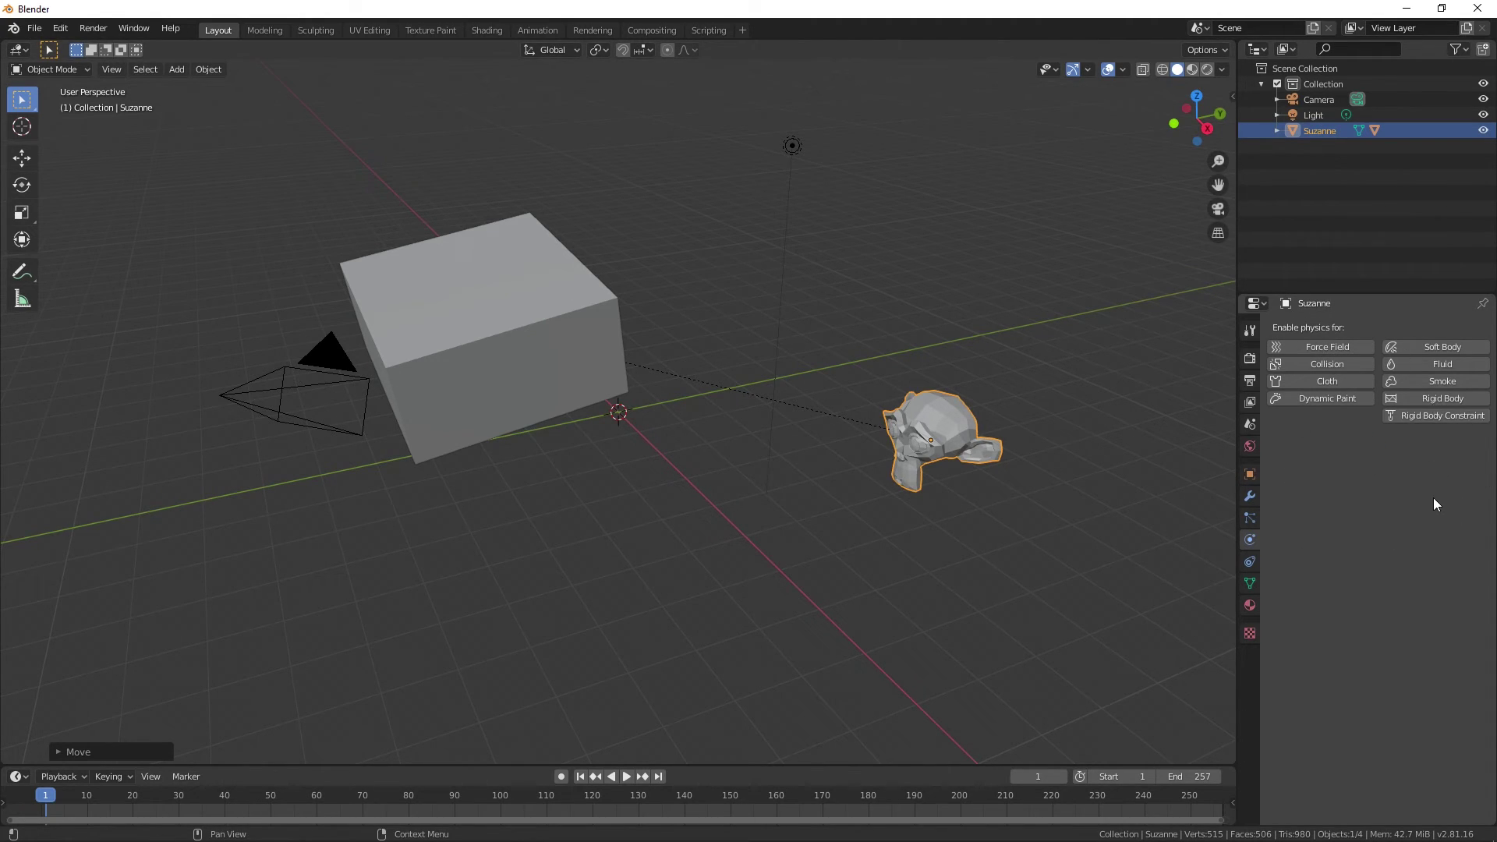
# Tour Suzanne's Object Constraints list and mesh data Normals, ending on the empty Material tab
pyautogui.click(1255, 559)
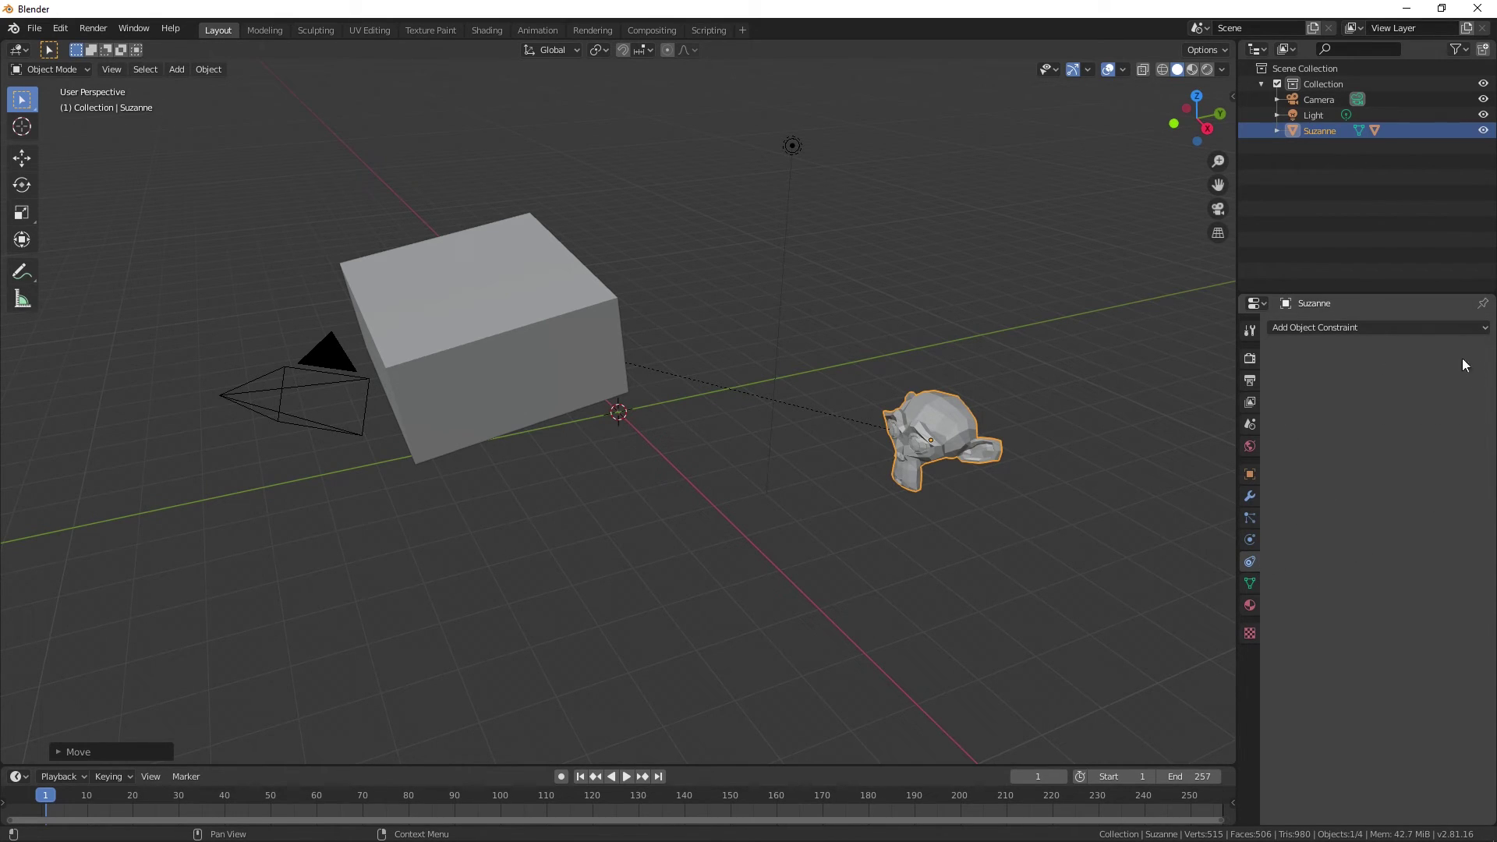
pyautogui.click(1377, 330)
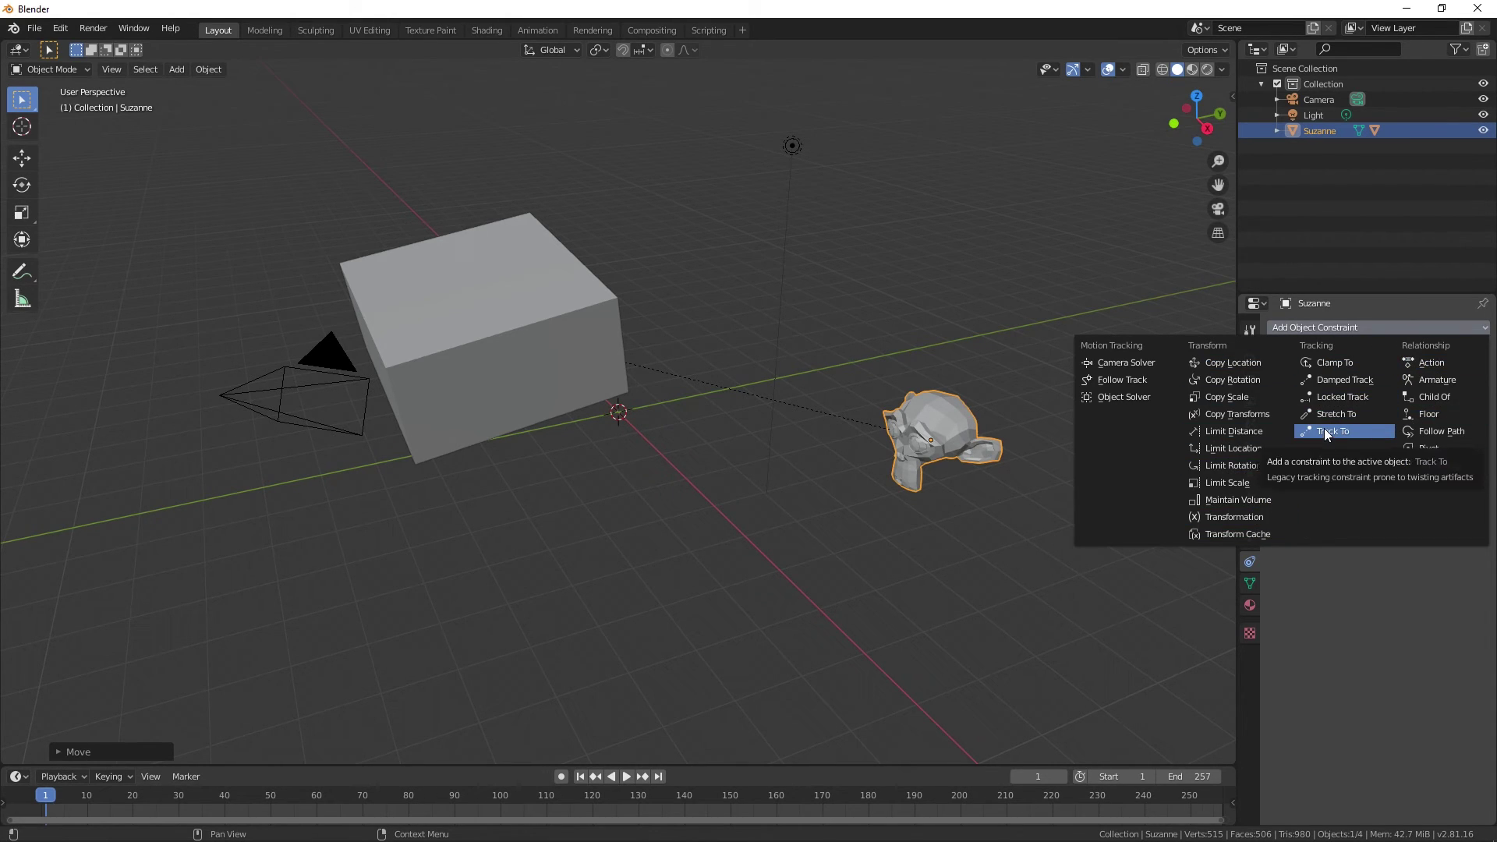
pyautogui.click(1251, 583)
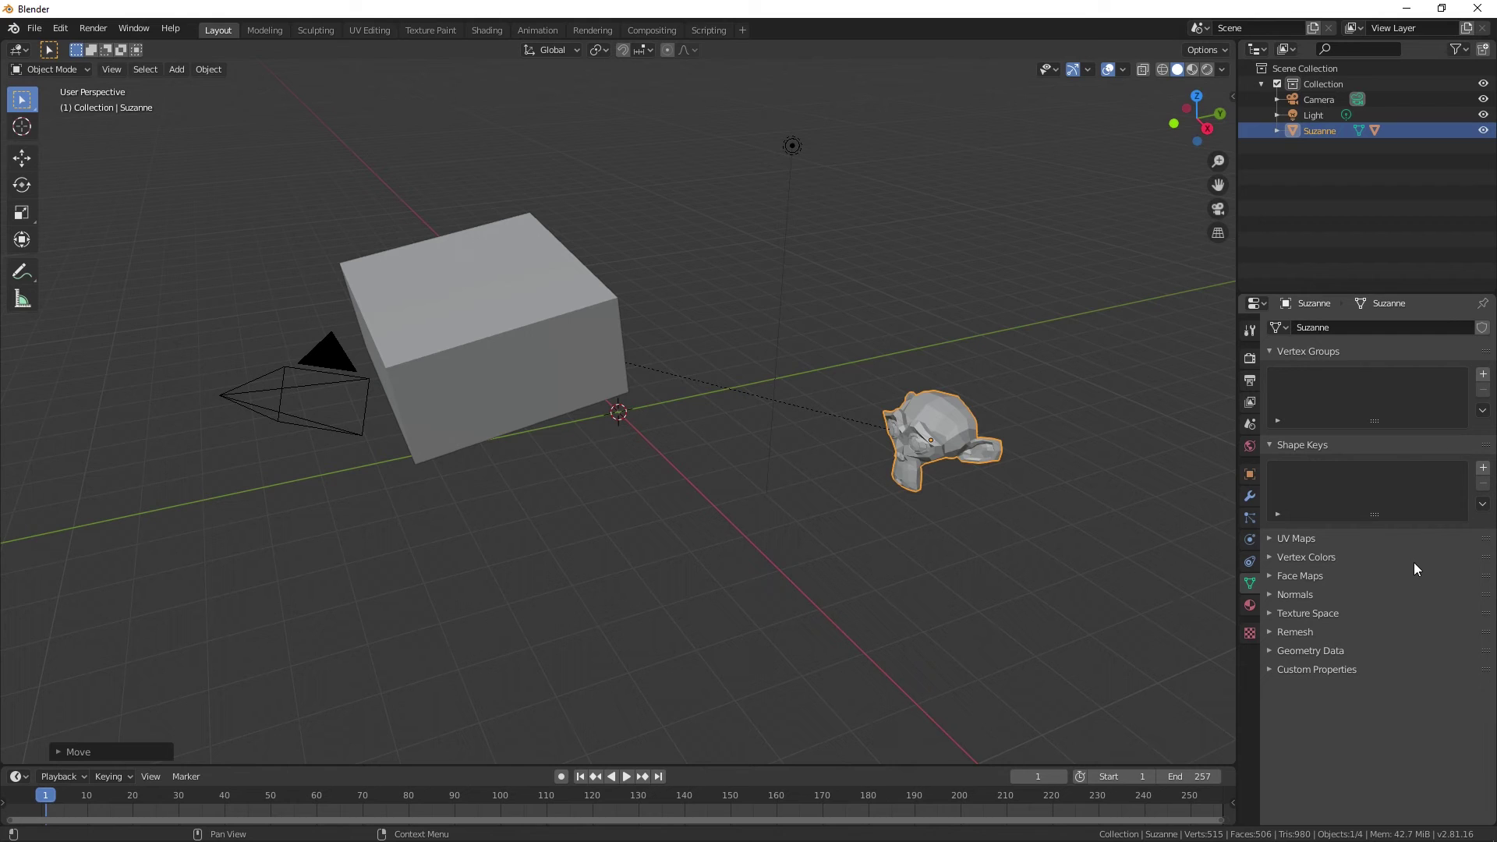
pyautogui.click(1378, 592)
pyautogui.click(1252, 604)
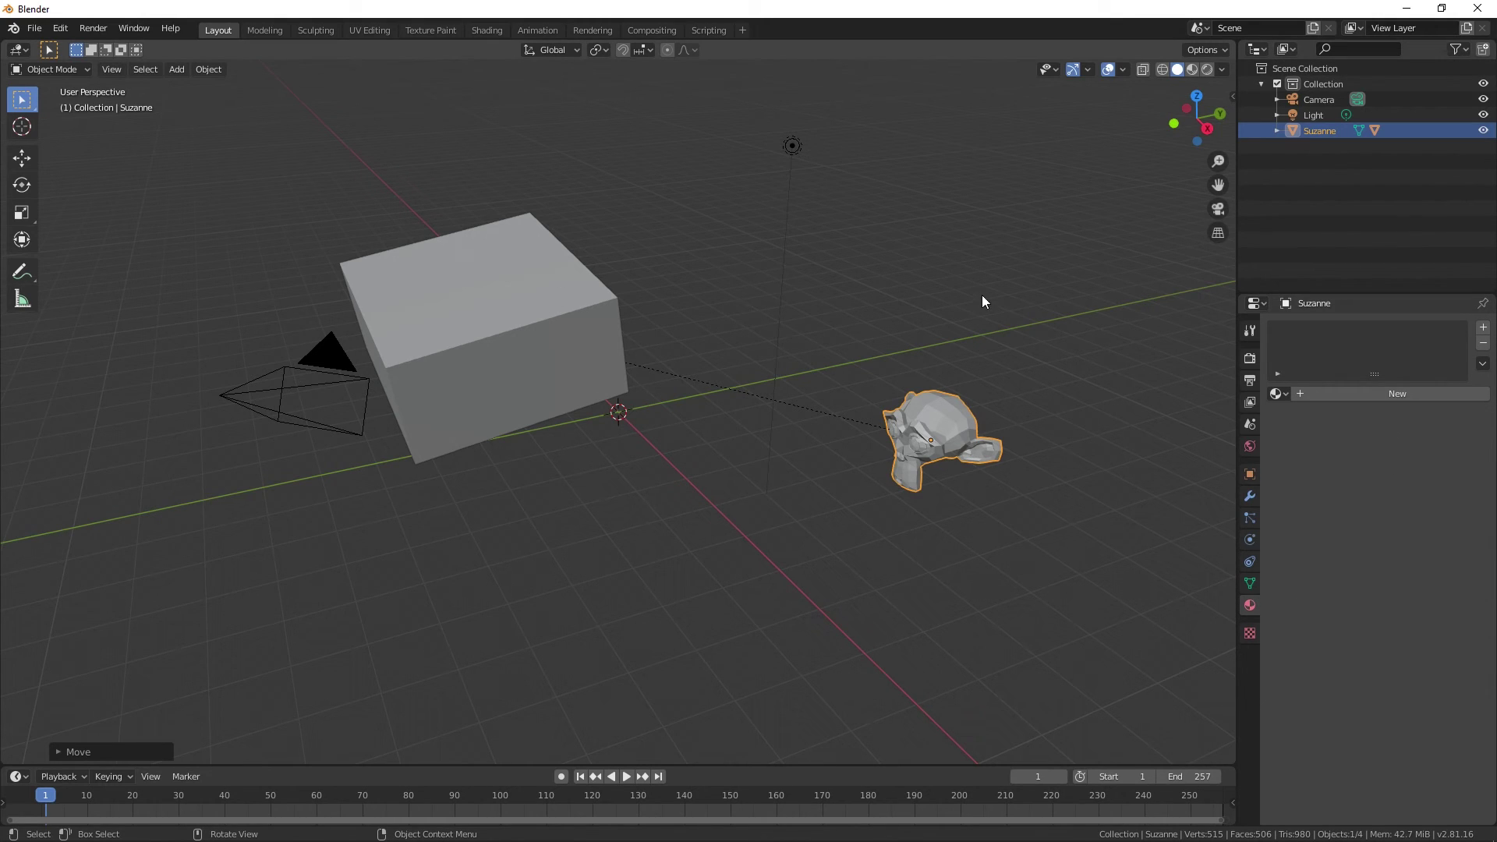
# Create Material.001 for Suzanne, review its Principled BSDF settings, then show the Texture tab
pyautogui.click(1393, 394)
pyautogui.scroll(-2, 1320, 624)
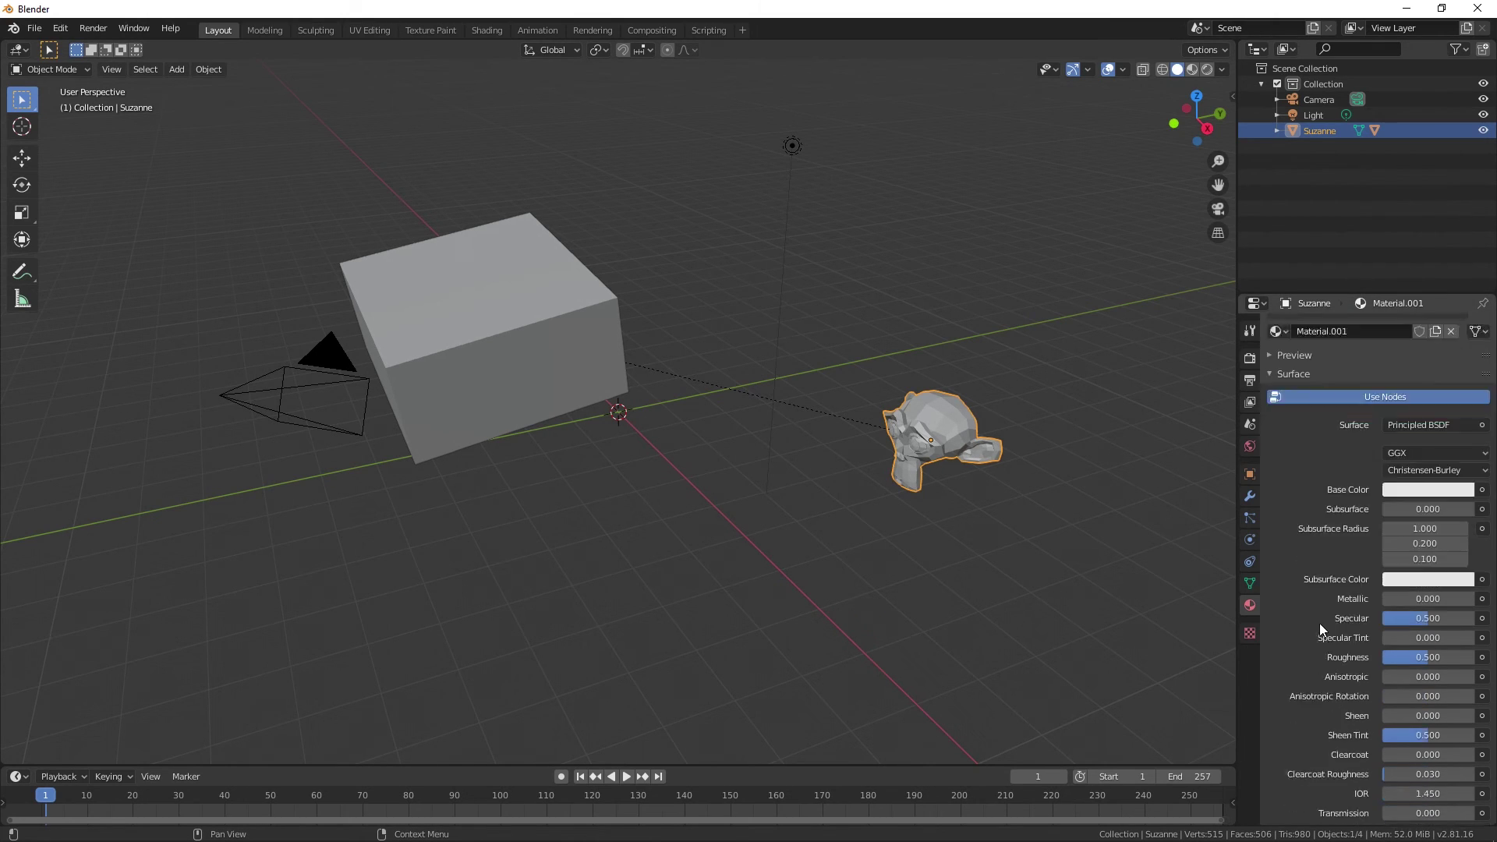
pyautogui.scroll(-7, 1318, 612)
pyautogui.scroll(-4, 1318, 612)
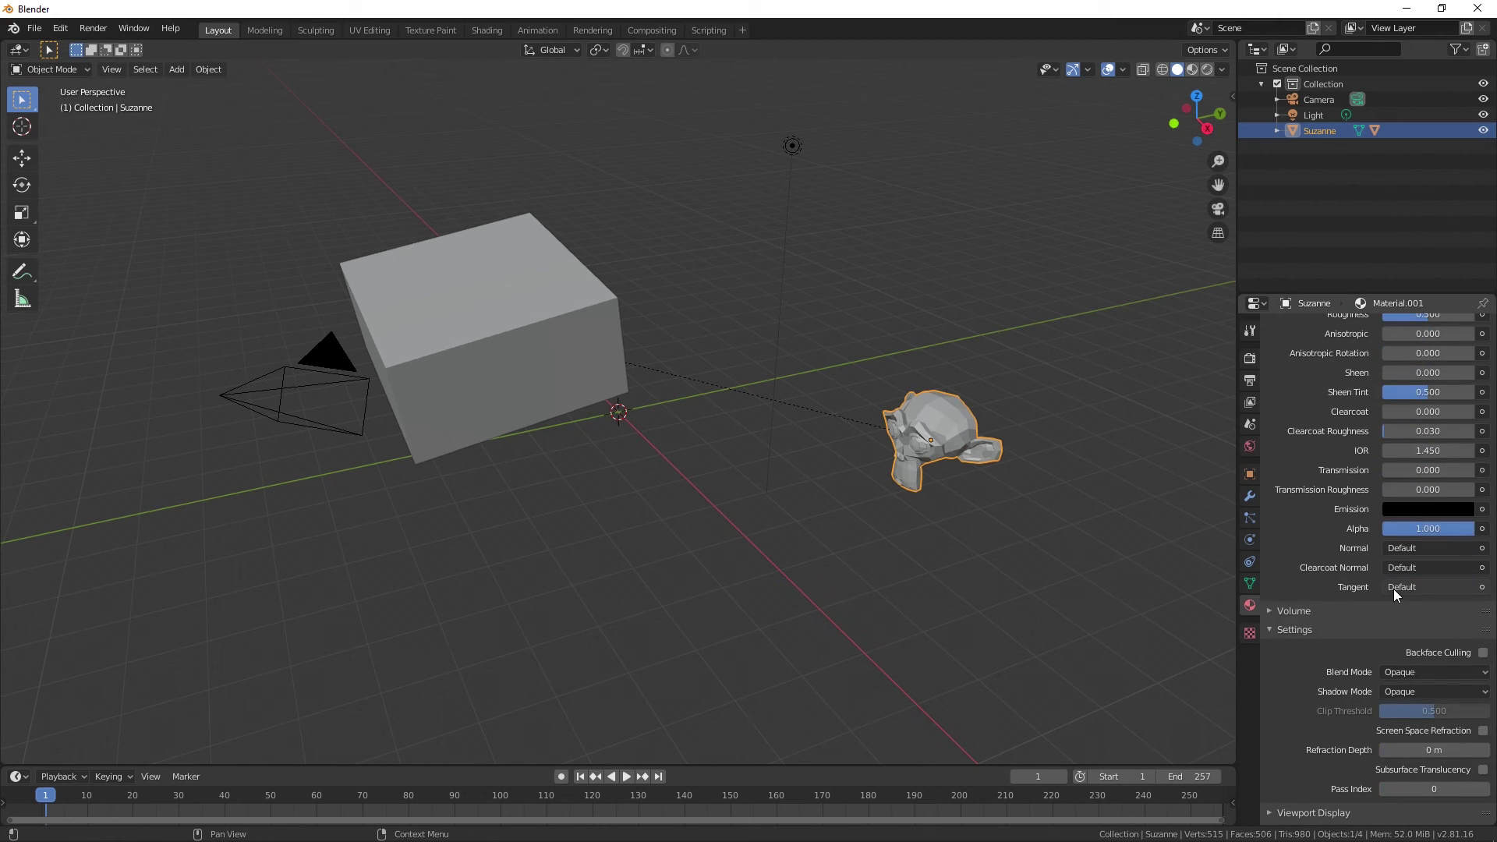
pyautogui.scroll(5, 1346, 608)
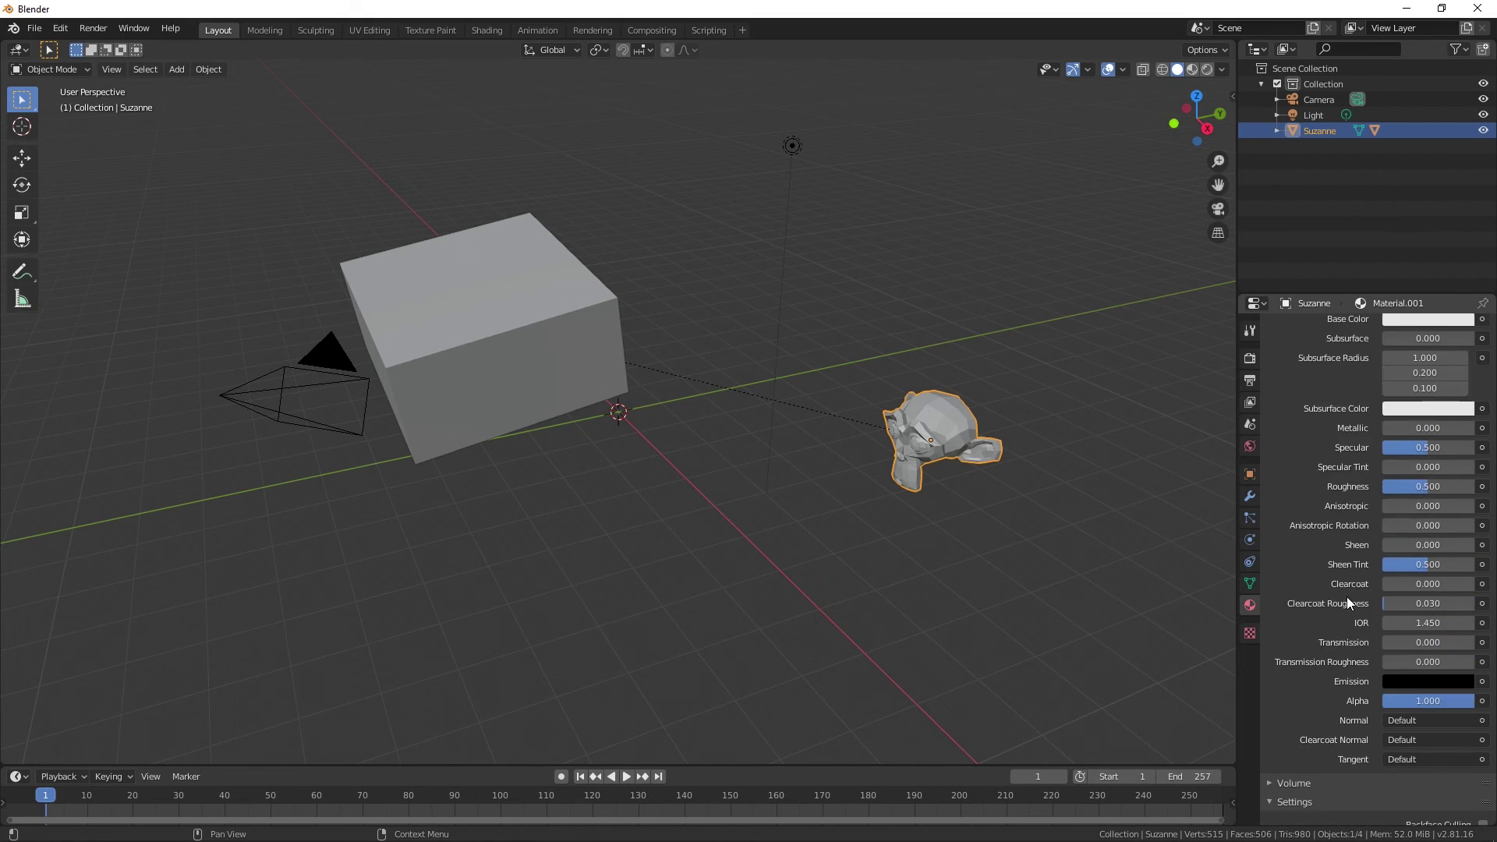
pyautogui.scroll(5, 1349, 602)
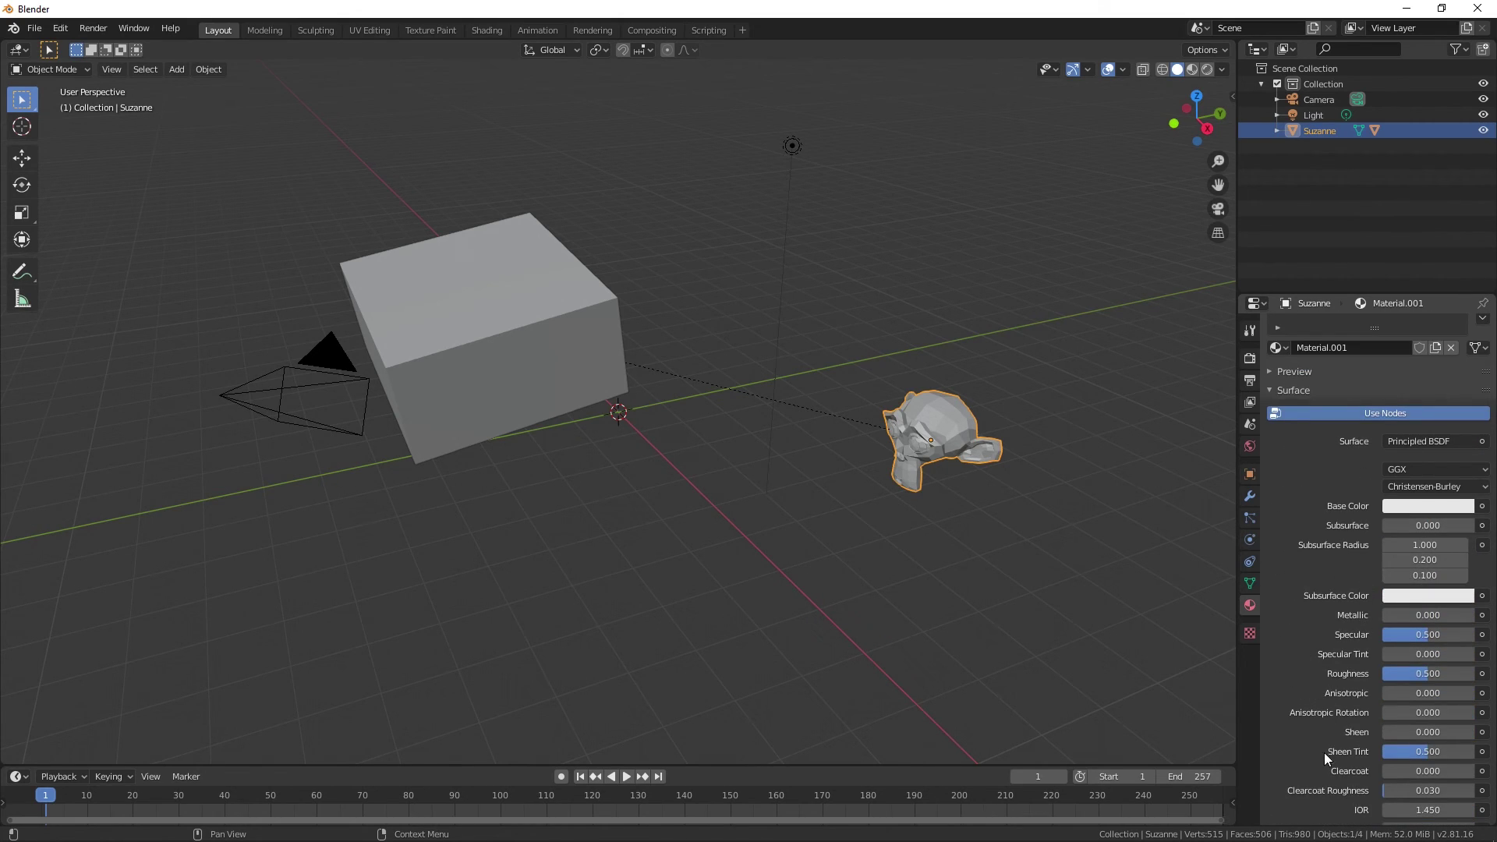
pyautogui.click(1250, 634)
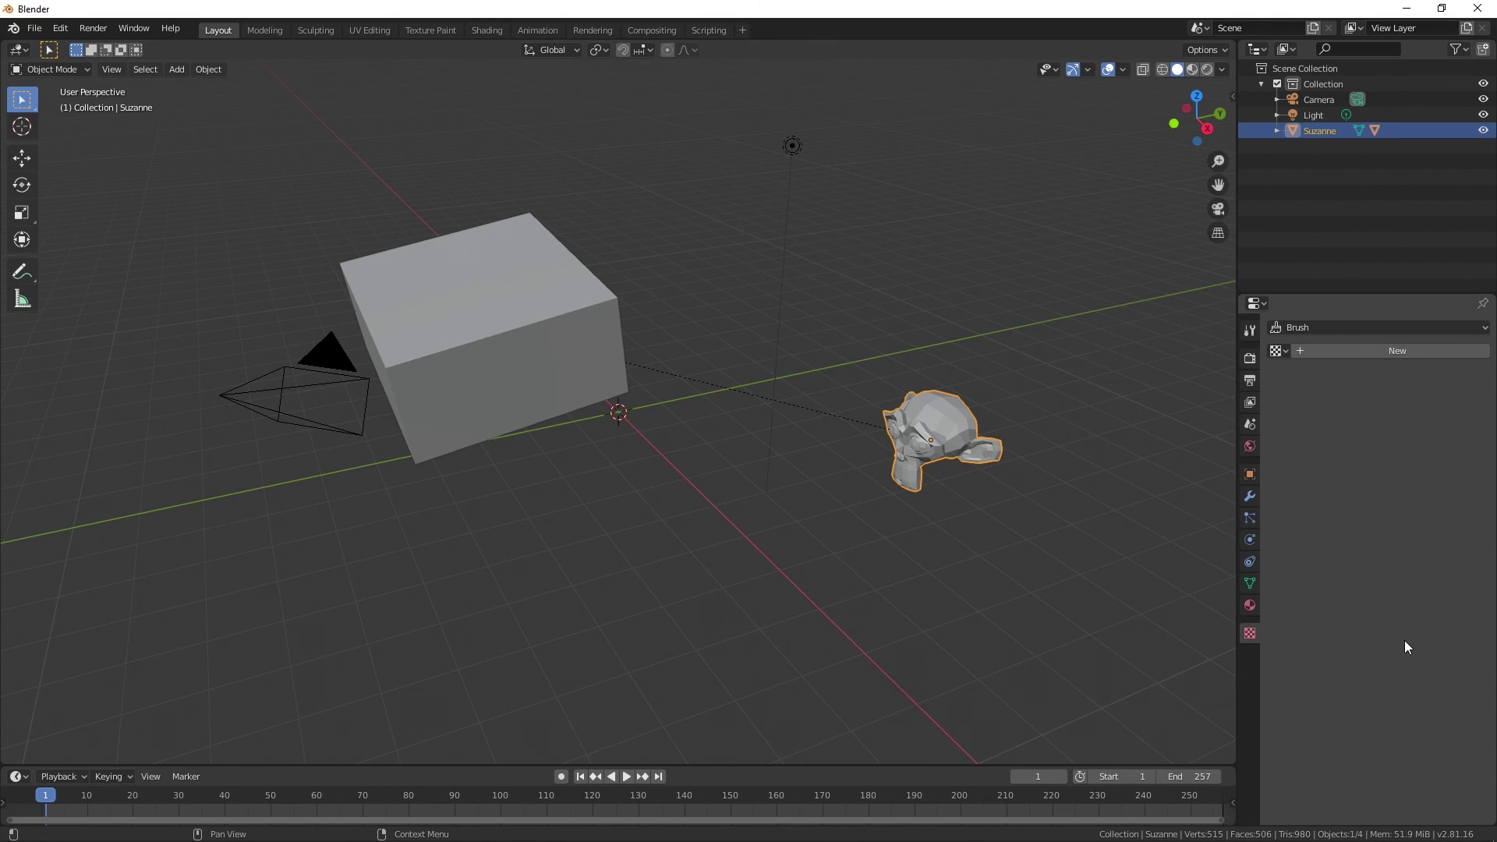
# Clear the selection, then click the cube and Suzanne so Suzanne is selected again
pyautogui.hotkey('ctrl', 'z')
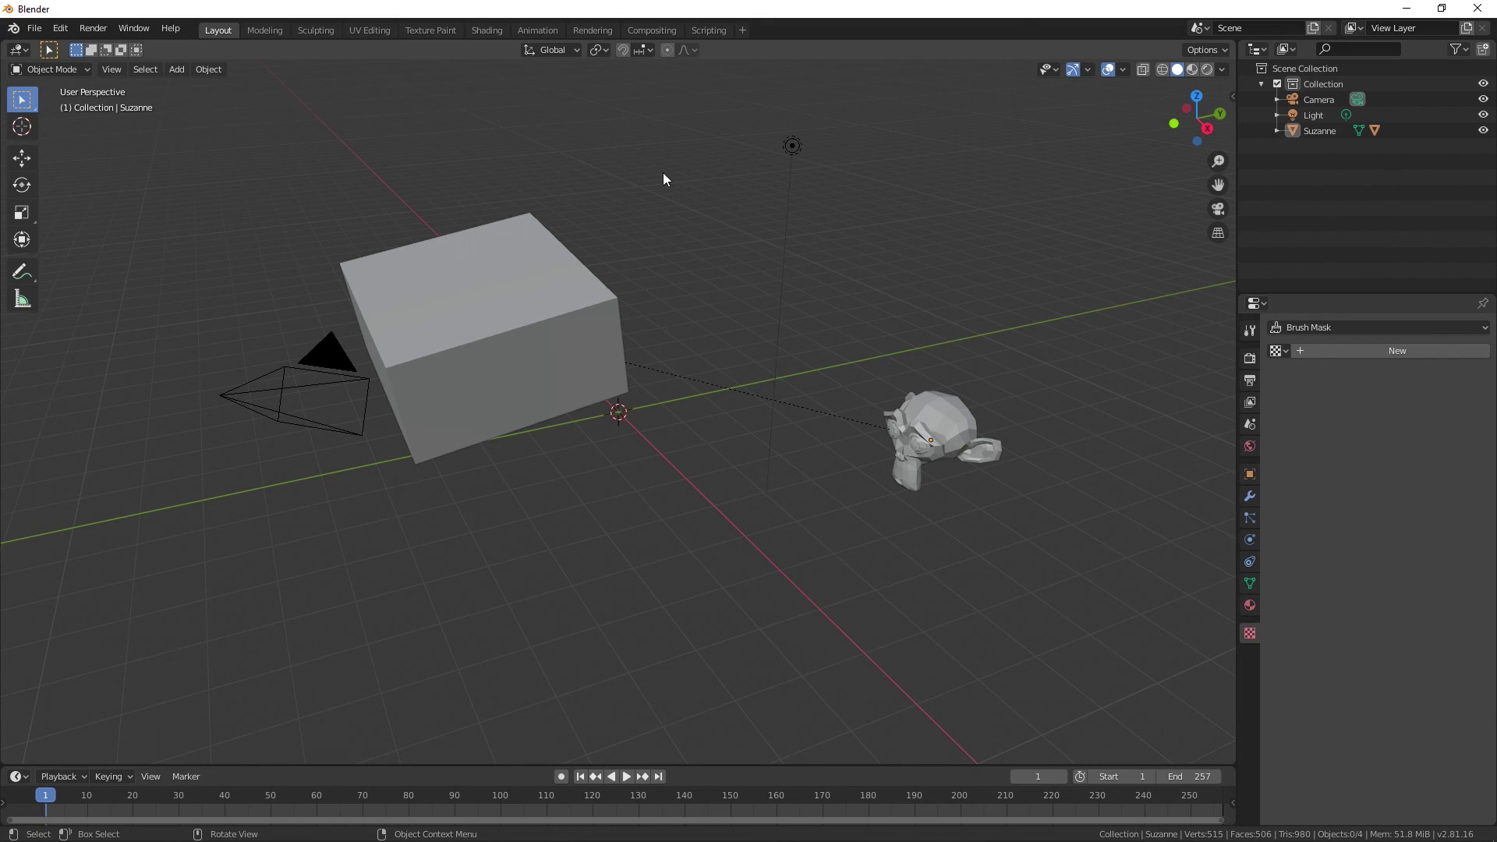
pyautogui.click(537, 322)
pyautogui.click(966, 429)
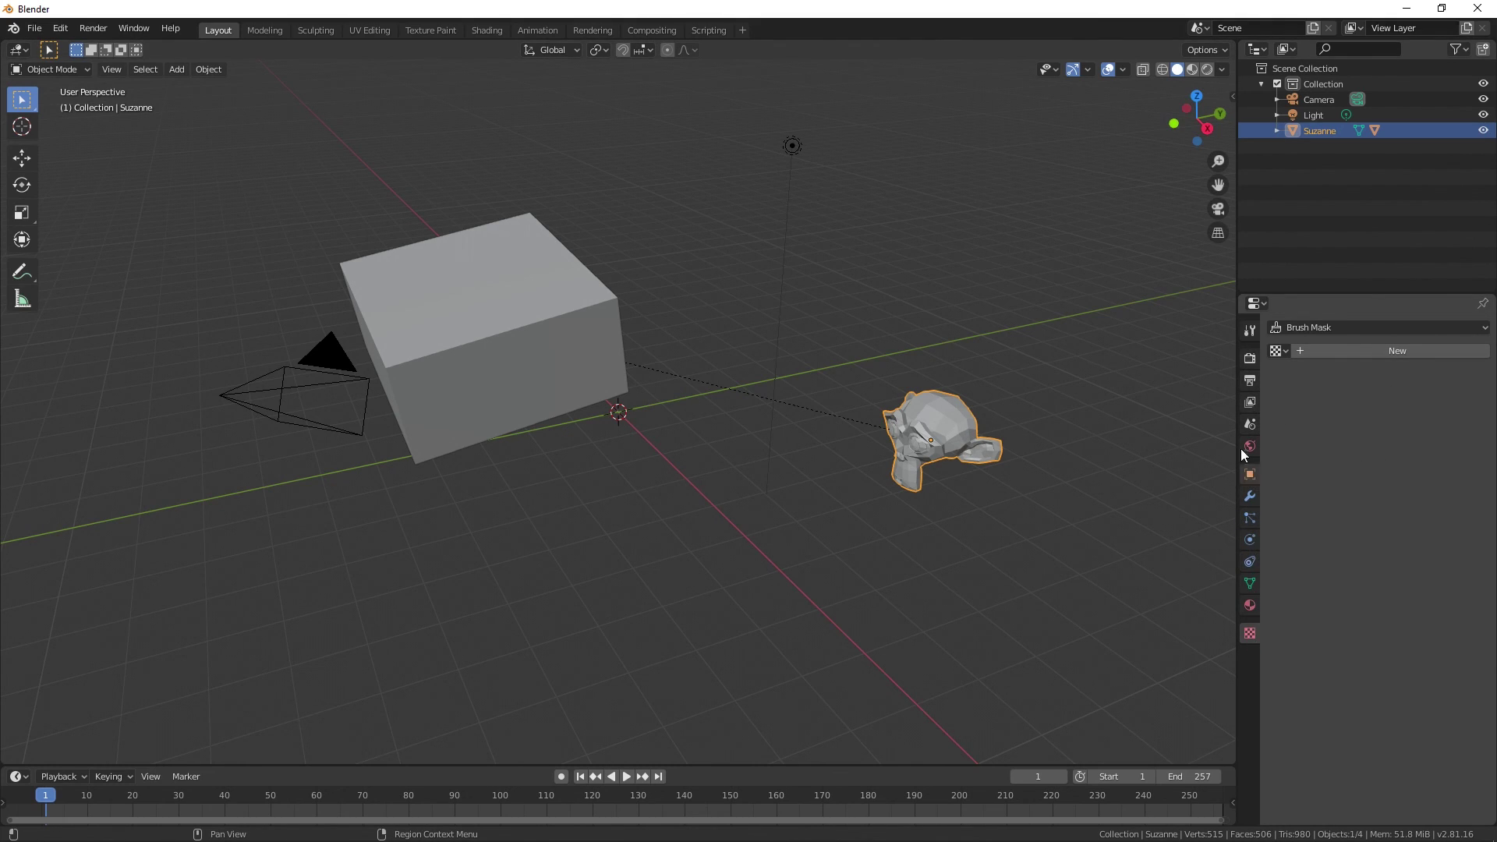
# Tour the Scene, Render, View Layer and World tabs, then select the cube to confirm parent Suzanne
pyautogui.click(1250, 424)
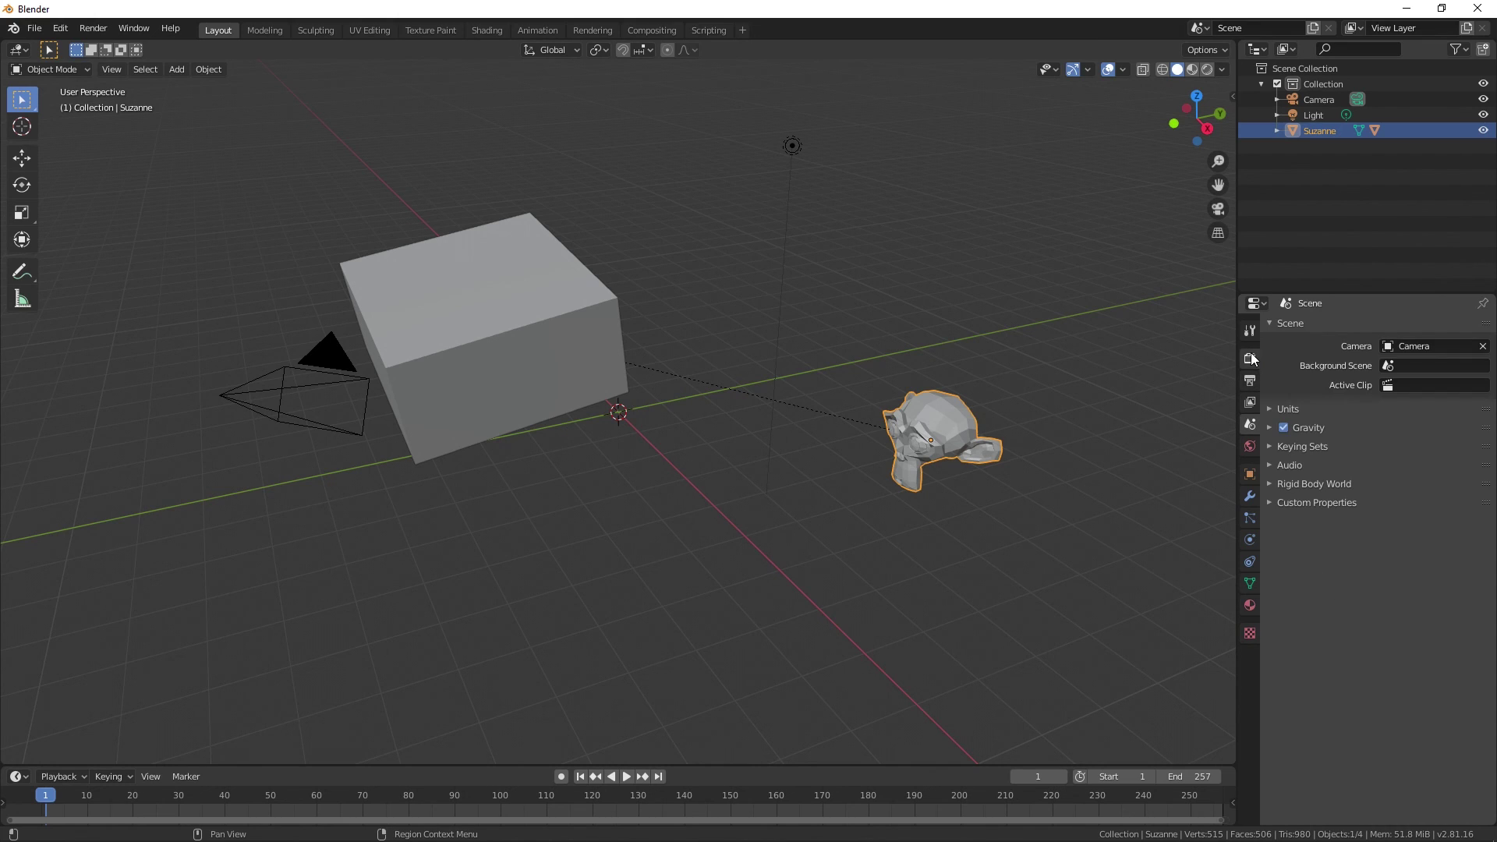
pyautogui.click(1249, 360)
pyautogui.click(1251, 404)
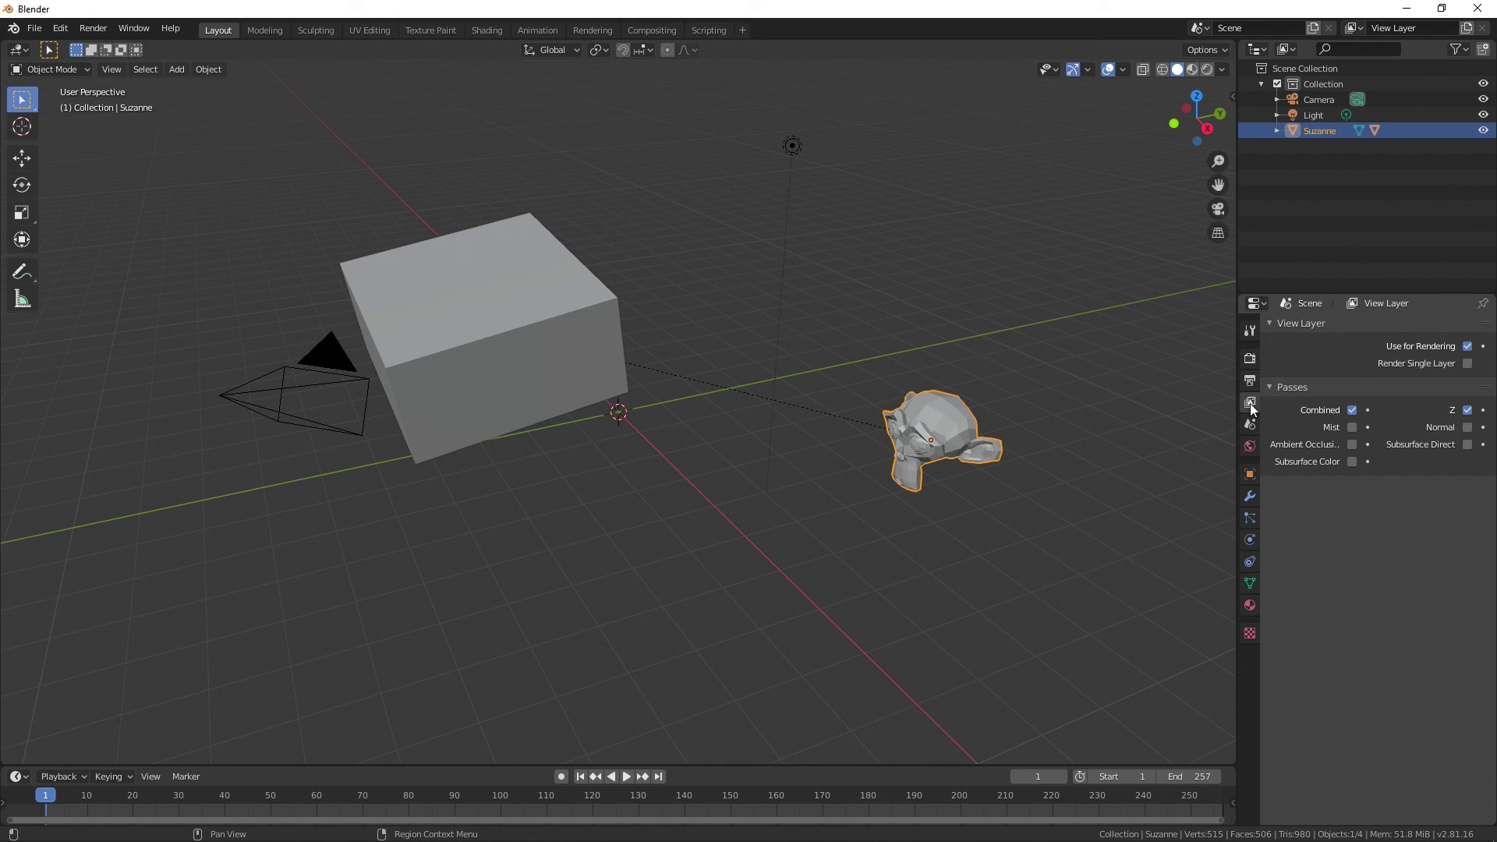
pyautogui.click(1250, 448)
pyautogui.click(1250, 474)
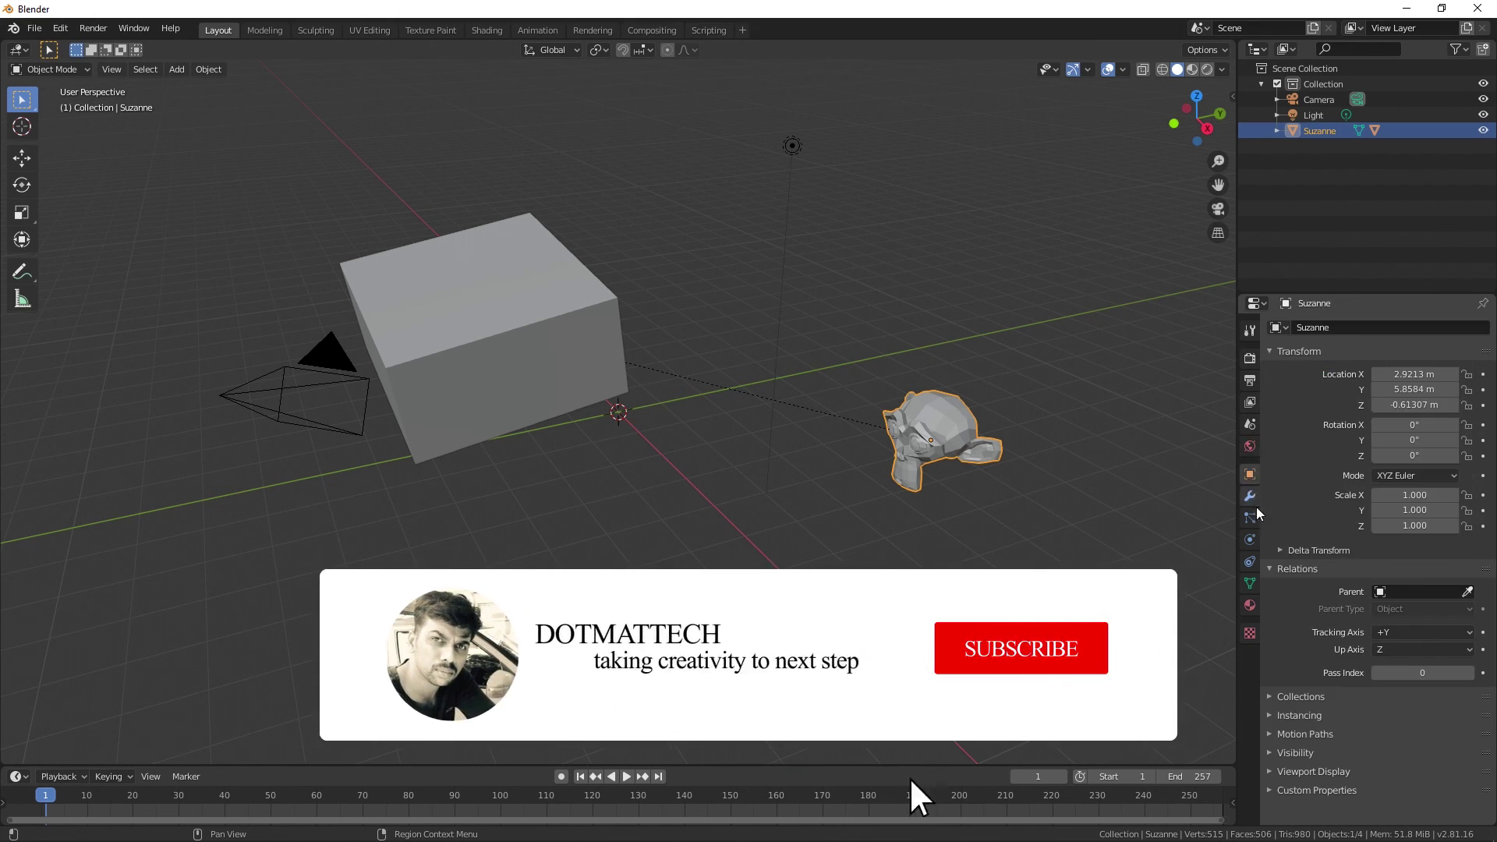
pyautogui.click(587, 361)
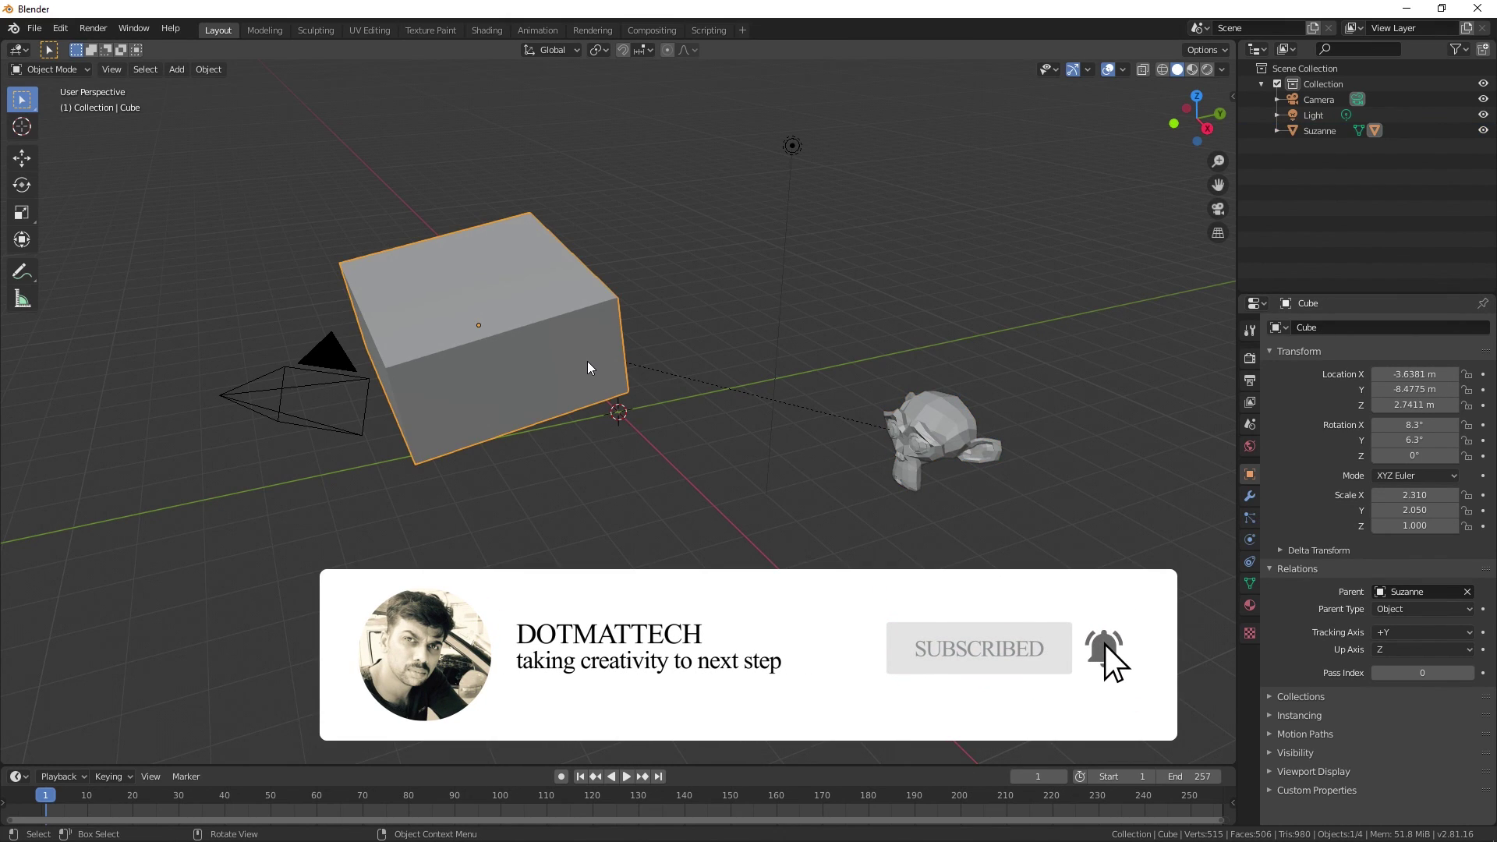